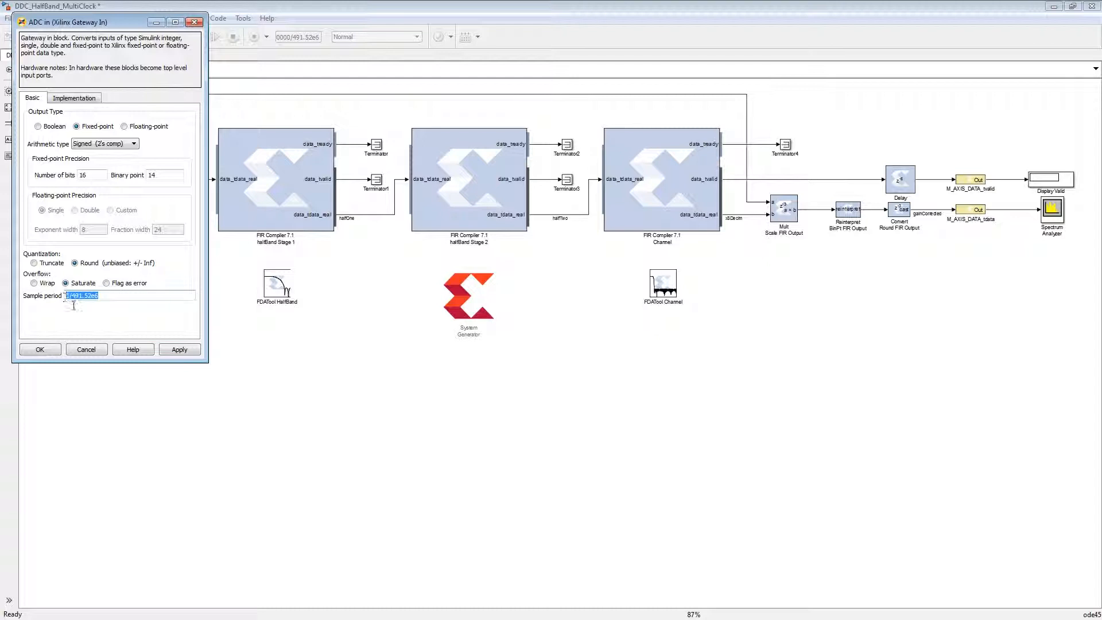
- Accept the ADC in gateway settings and review the three FIR Compiler blocks one after another
click(57, 353)
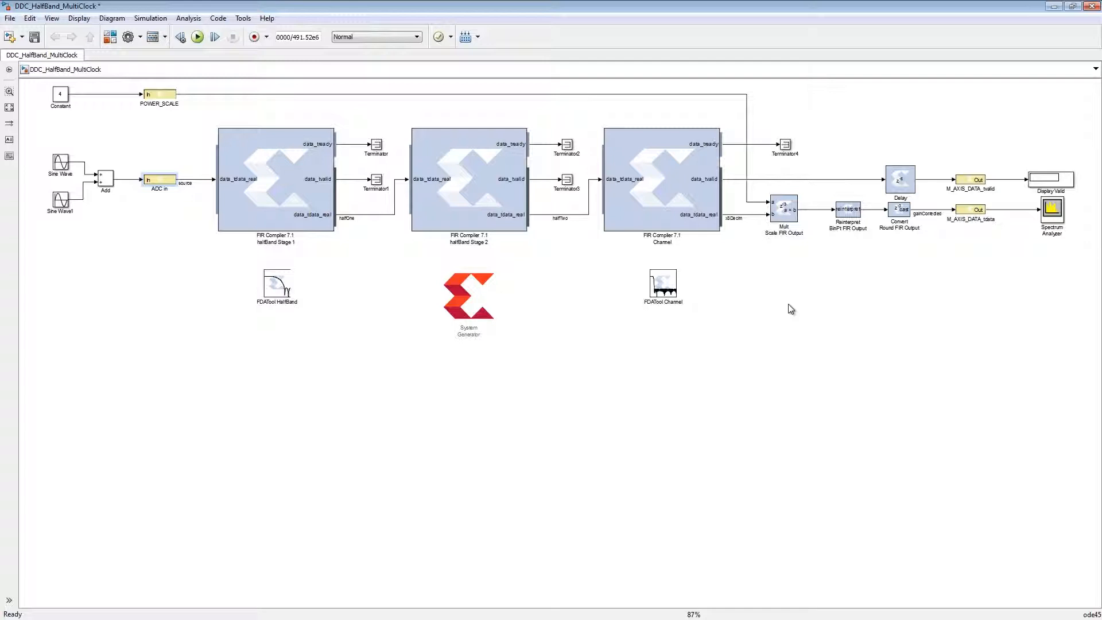
click(310, 199)
click(471, 204)
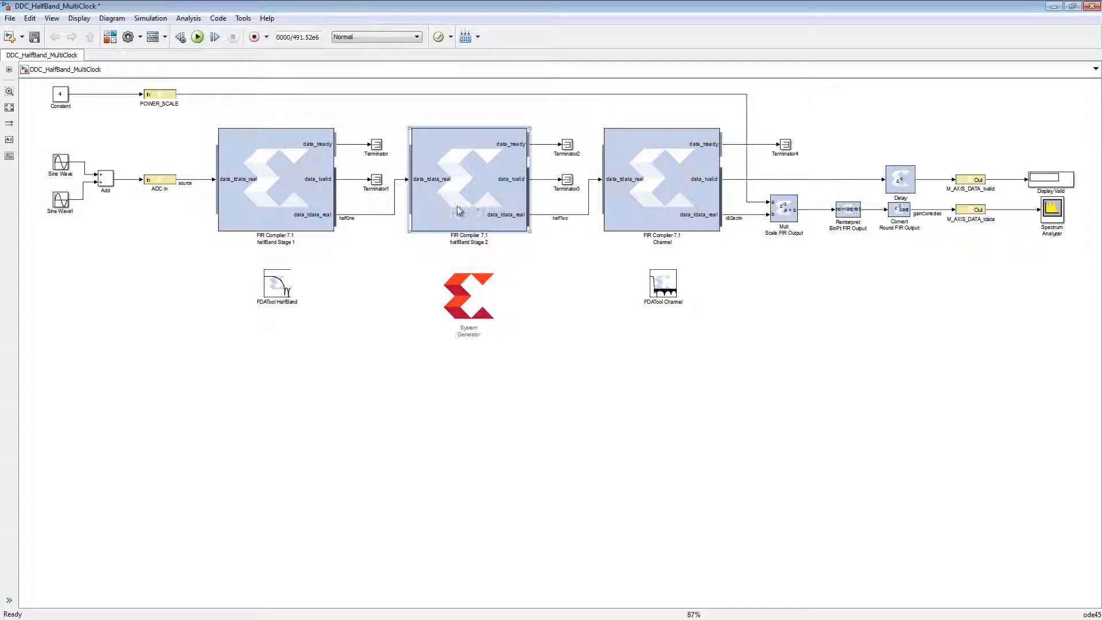
click(644, 202)
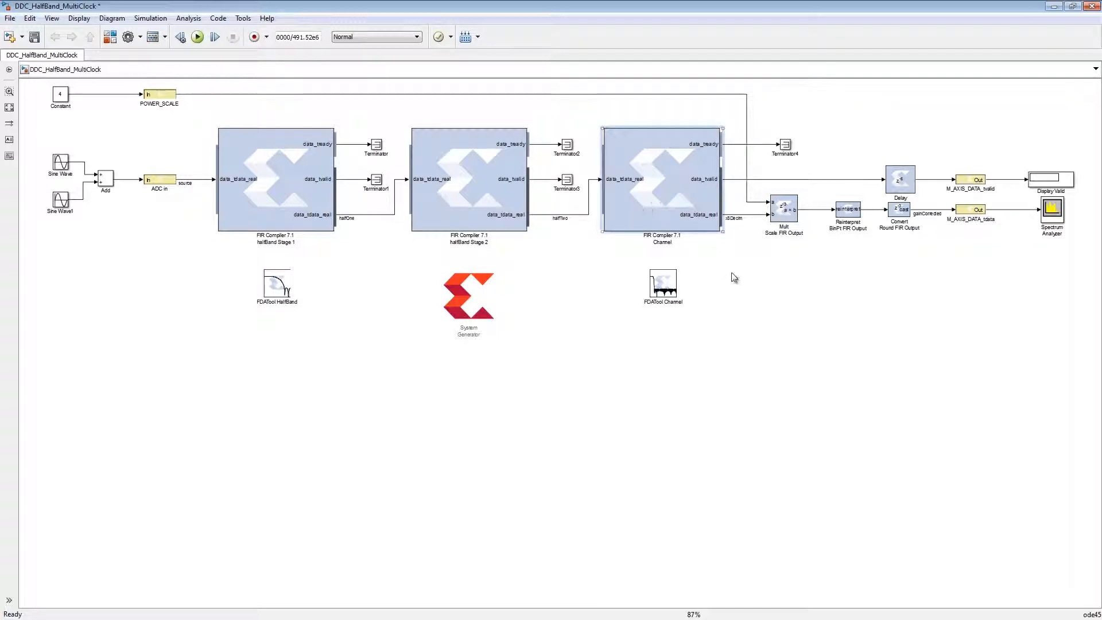
click(764, 301)
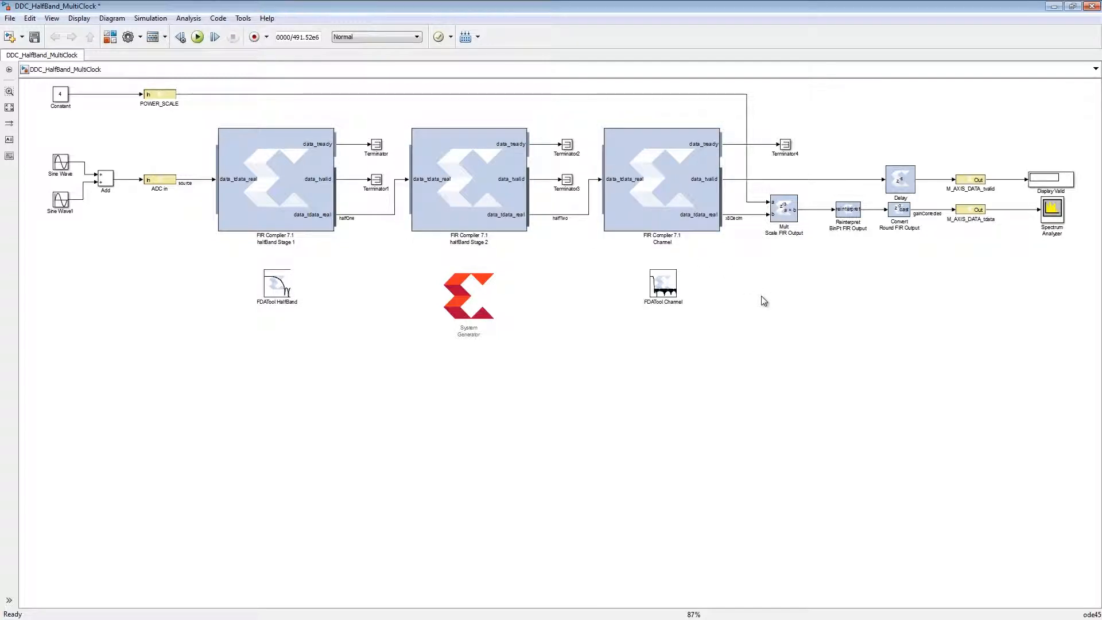
- Run the simulation and examine the results in the Waveform viewer and the Spectrum Analyzer
click(197, 37)
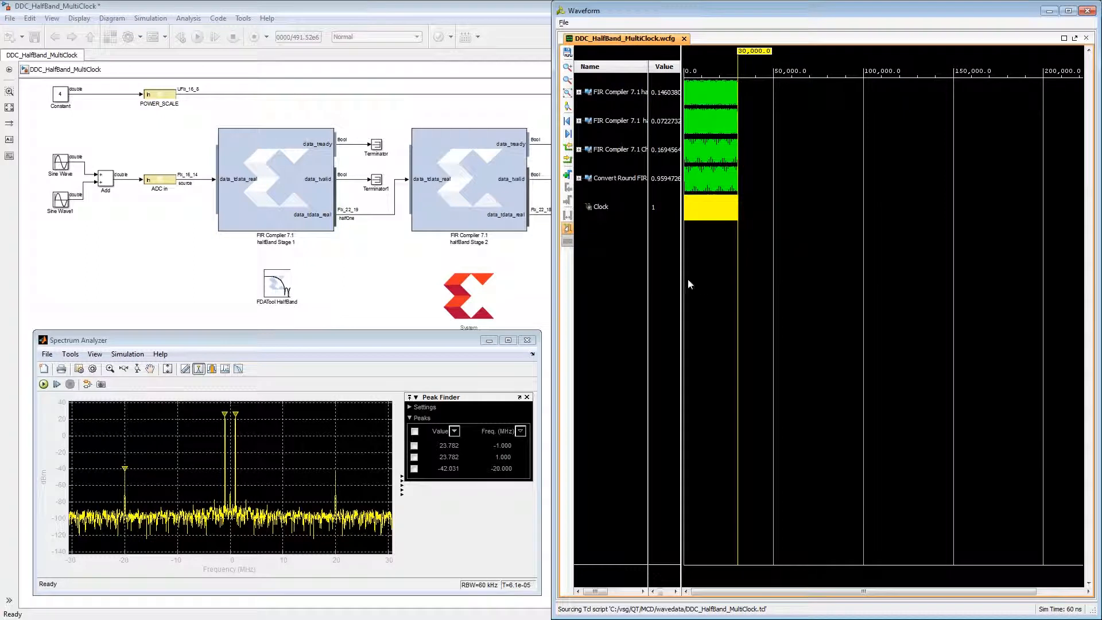
drag(691, 282, 799, 305)
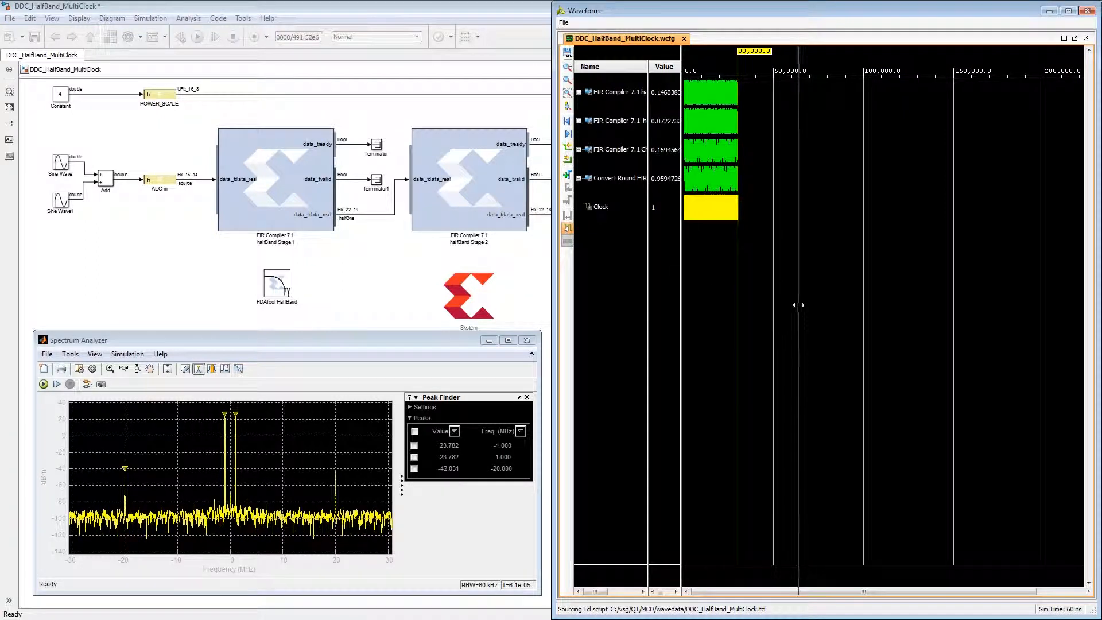
drag(939, 381, 872, 266)
drag(856, 170, 959, 178)
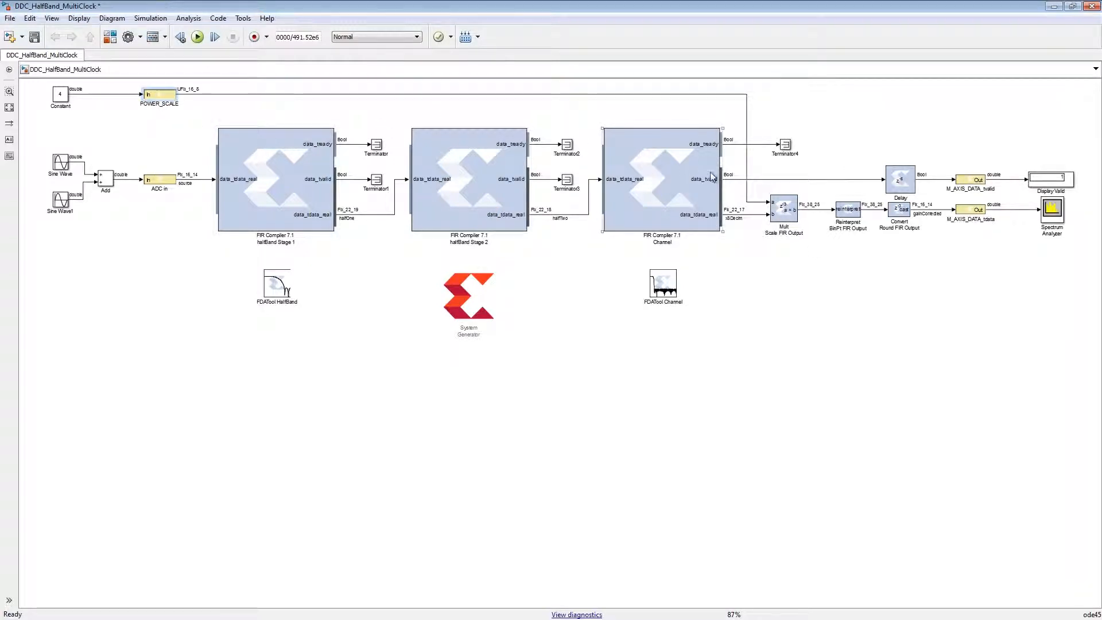
click(781, 214)
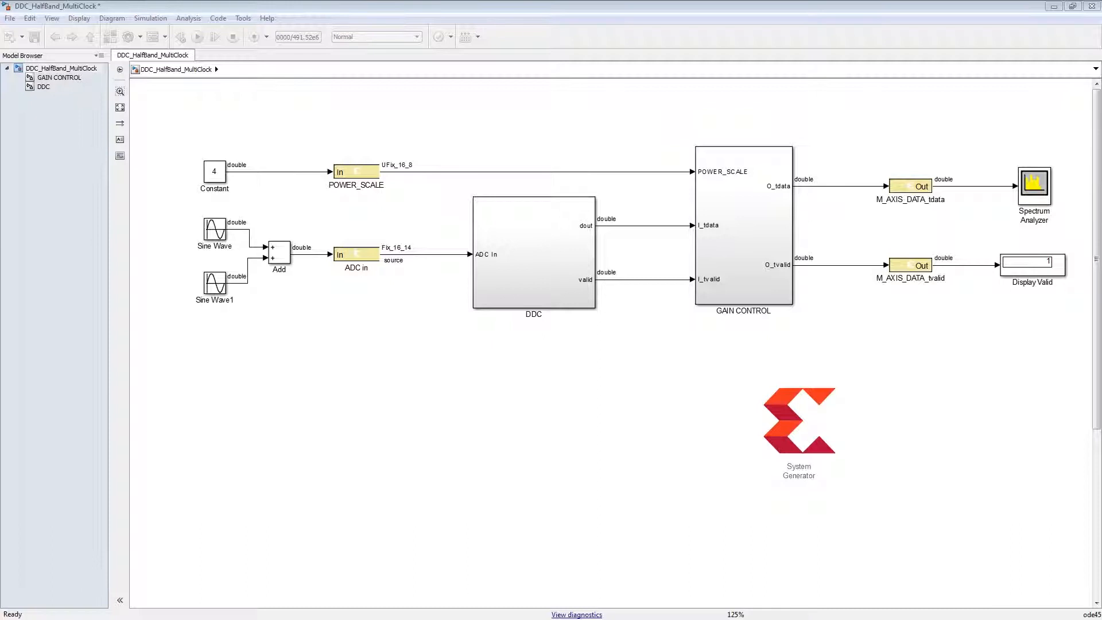
- Update the top-level model diagram to refresh the signal data types around the DDC and GAIN CONTROL subsystems
click(353, 174)
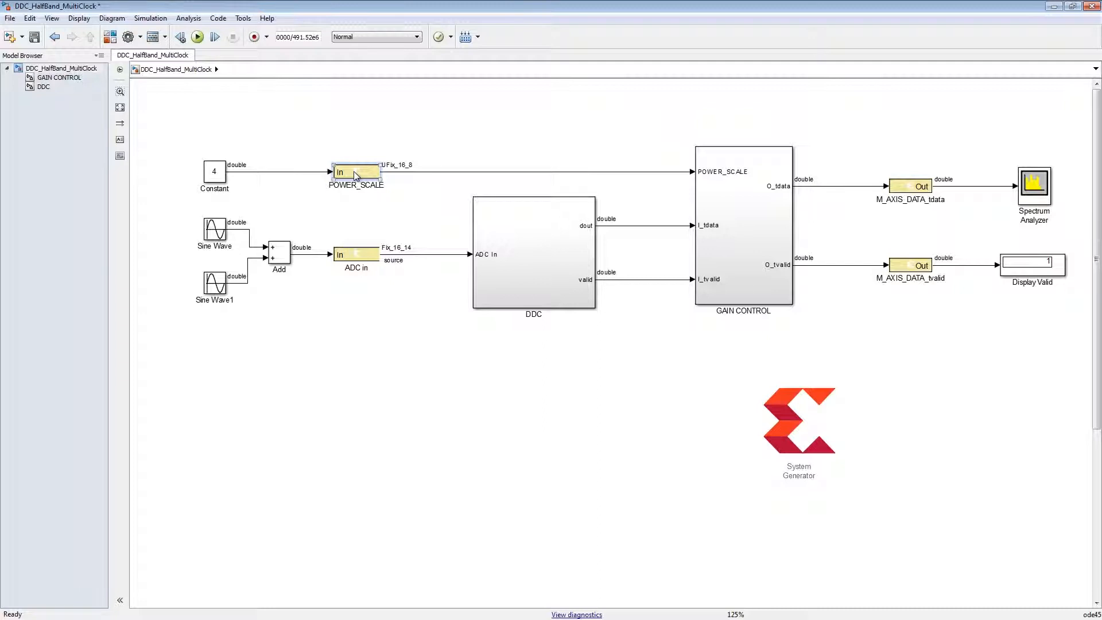
click(534, 257)
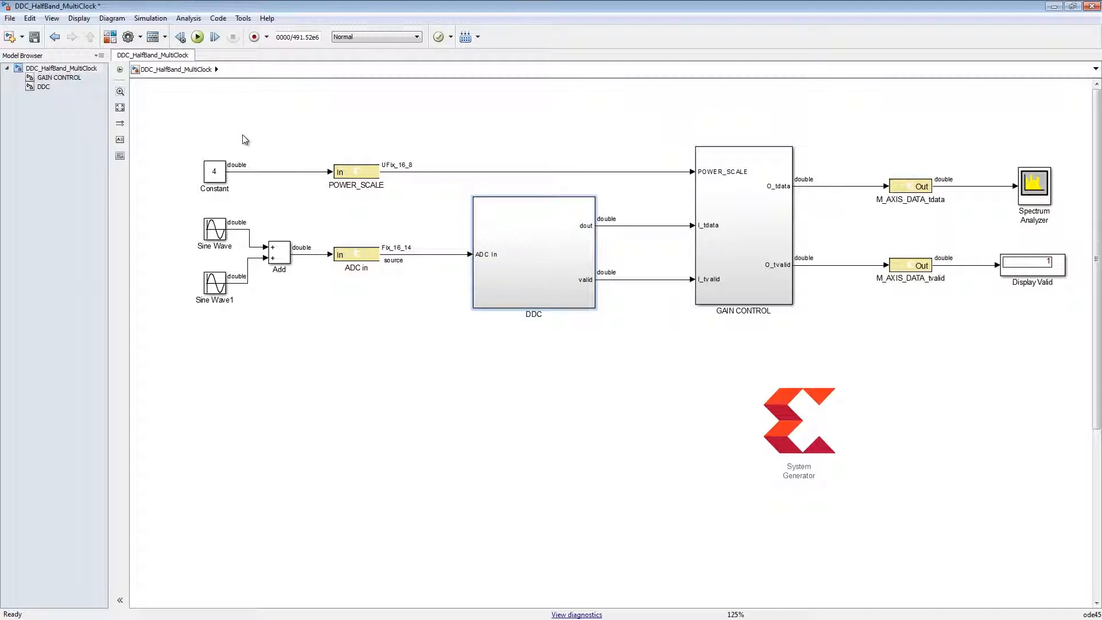
key(ctrl+d)
- Open the DDC subsystem and display its sample time colors to compare the rates across the three FIR Compiler stages
click(44, 88)
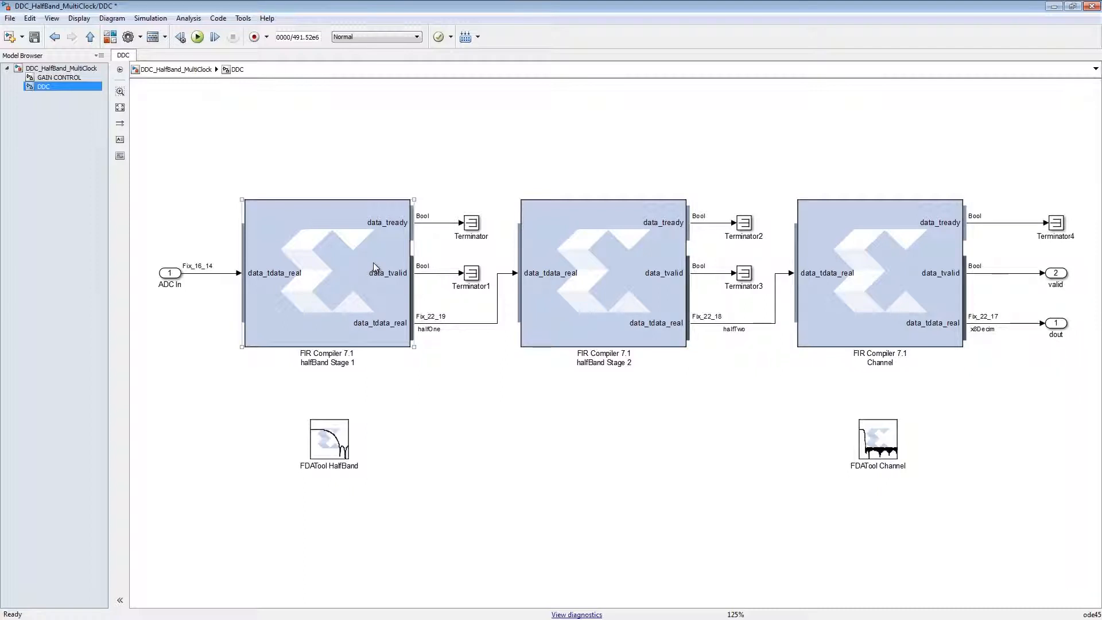
click(85, 21)
mouse_move(163, 46)
click(267, 86)
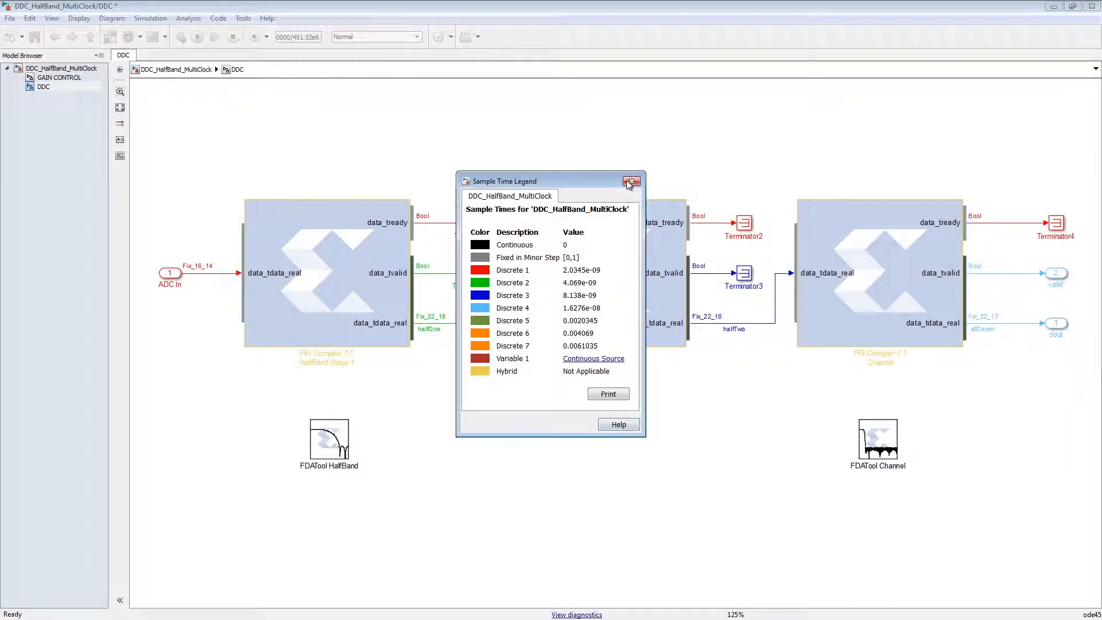
click(630, 181)
click(618, 216)
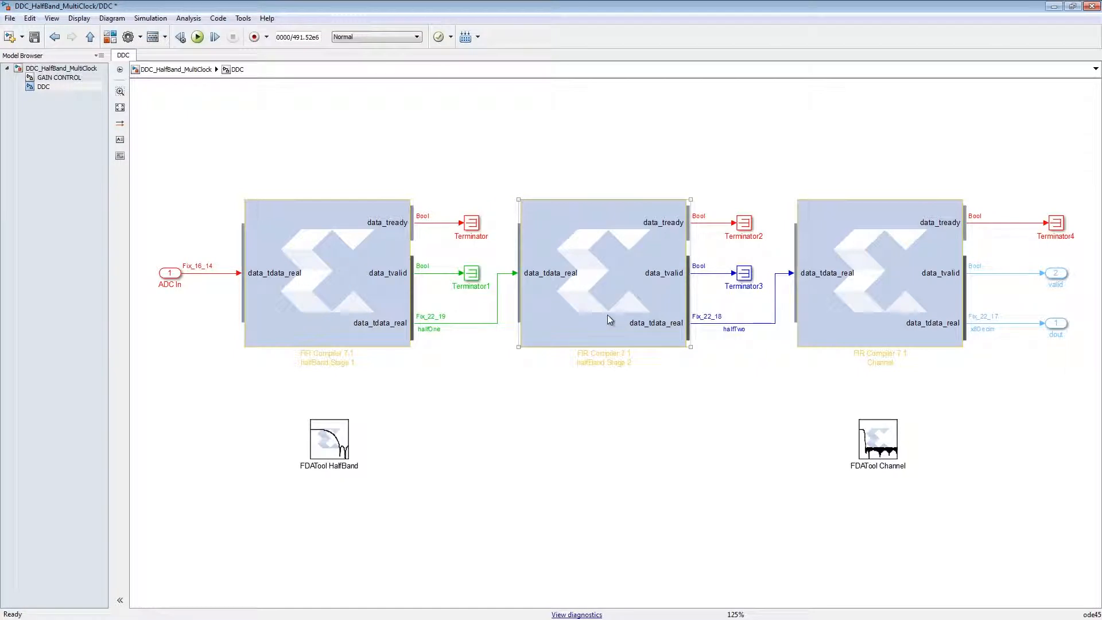
click(625, 452)
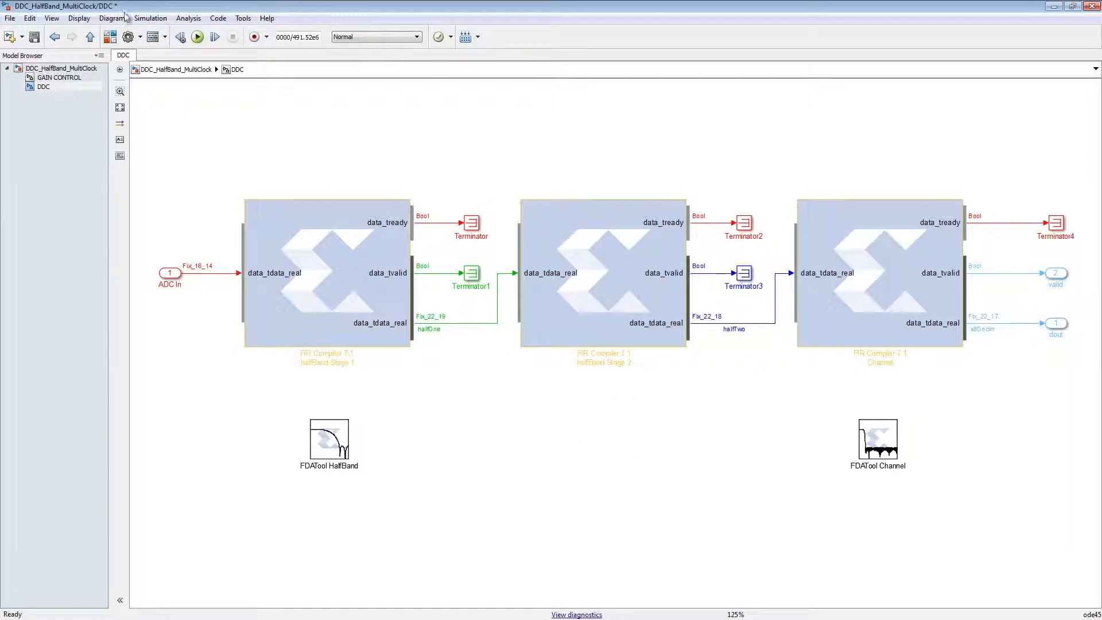
- Turn off the sample time colors and return to the top level of DDC_HalfBand_MultiClock
click(78, 19)
mouse_move(92, 47)
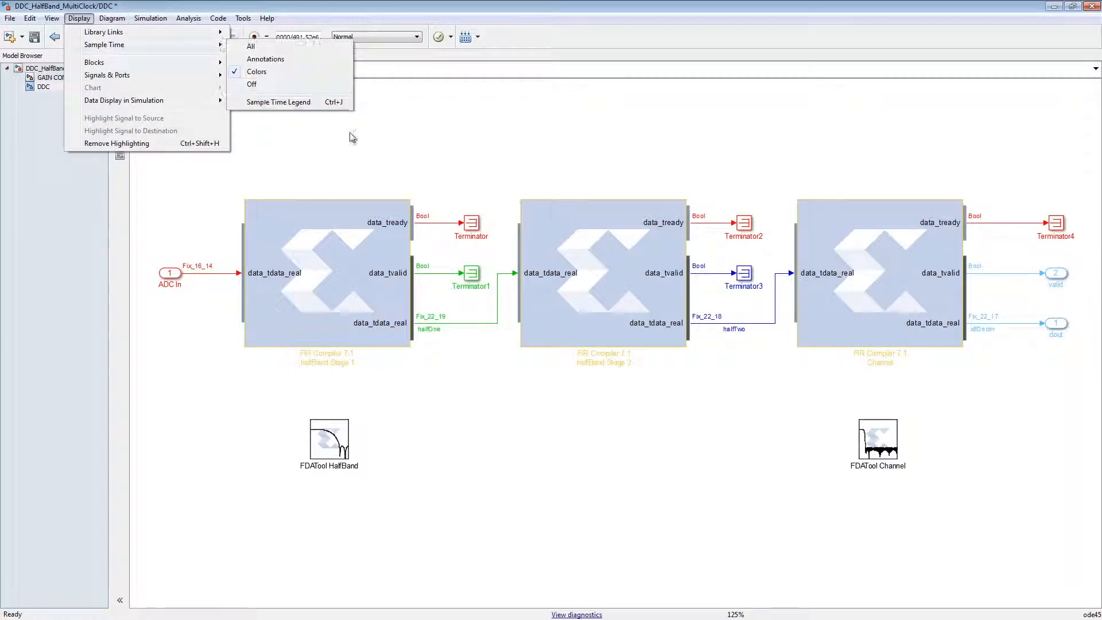
click(250, 84)
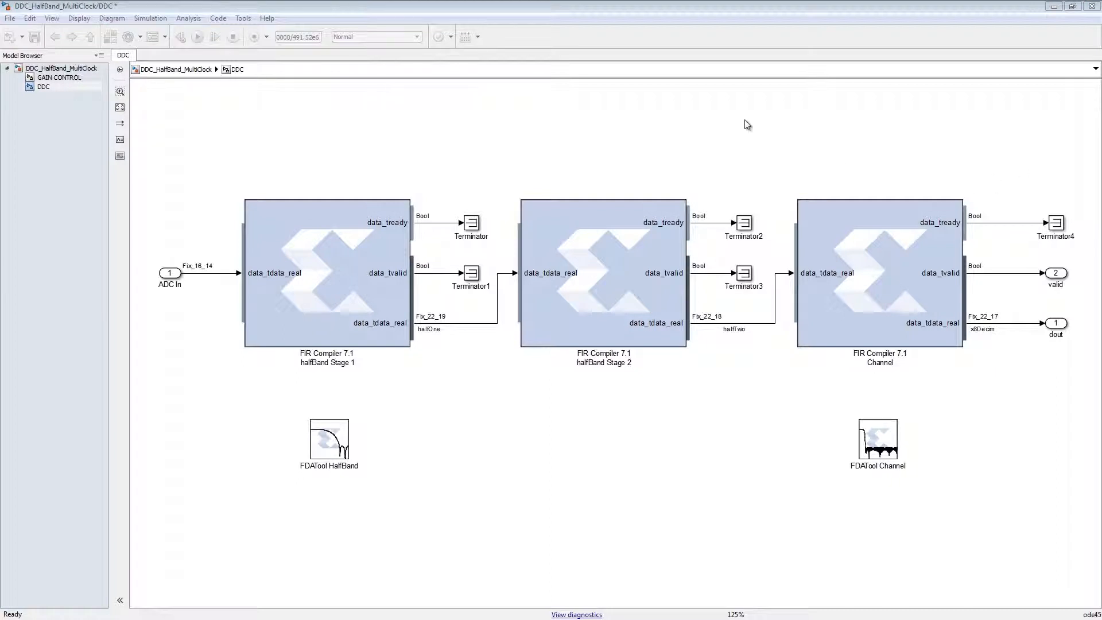
click(635, 8)
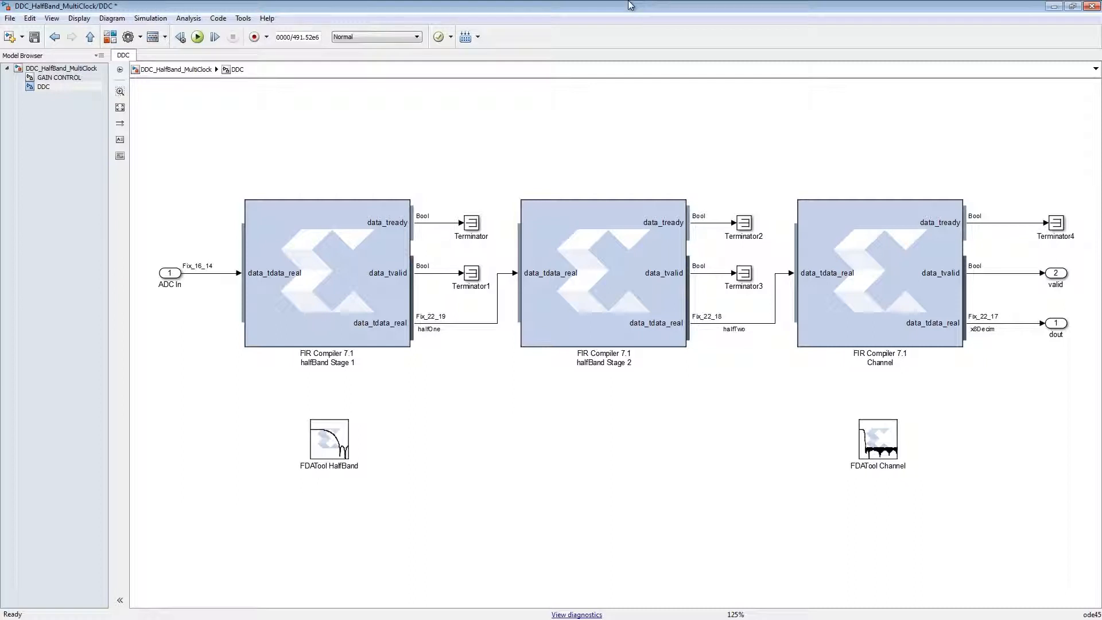
click(64, 68)
click(583, 390)
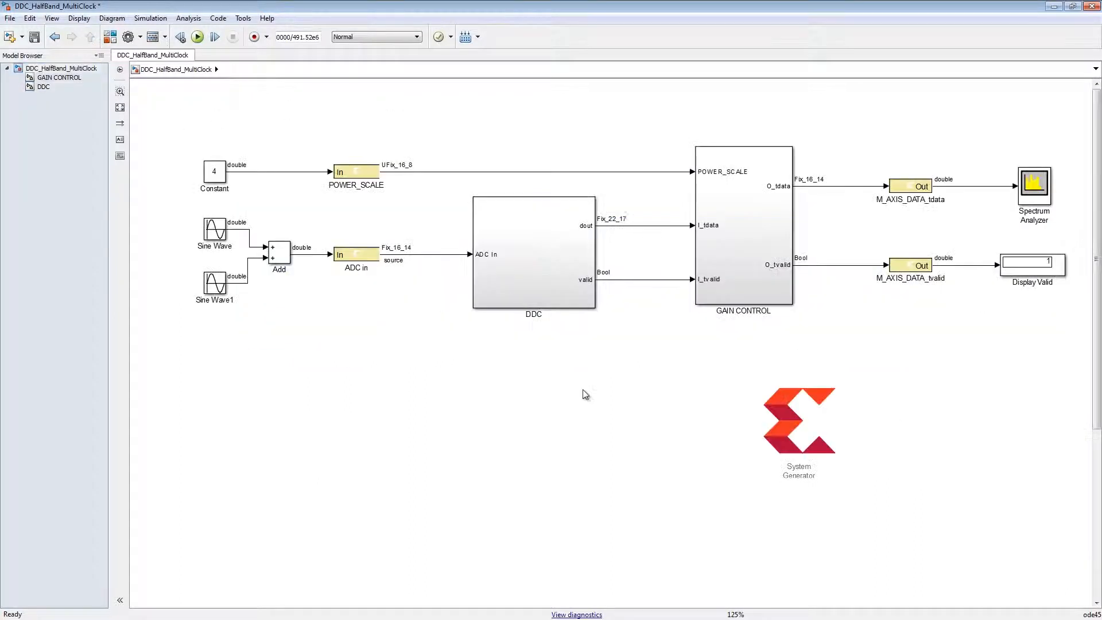
right_click(583, 389)
click(673, 11)
text(fifo)
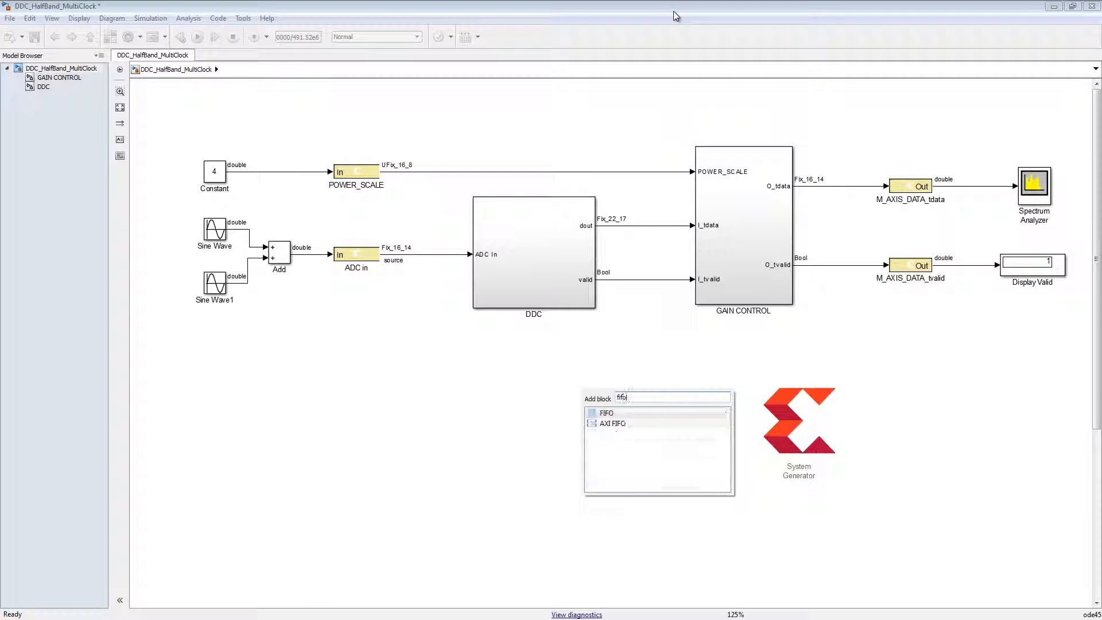
click(630, 413)
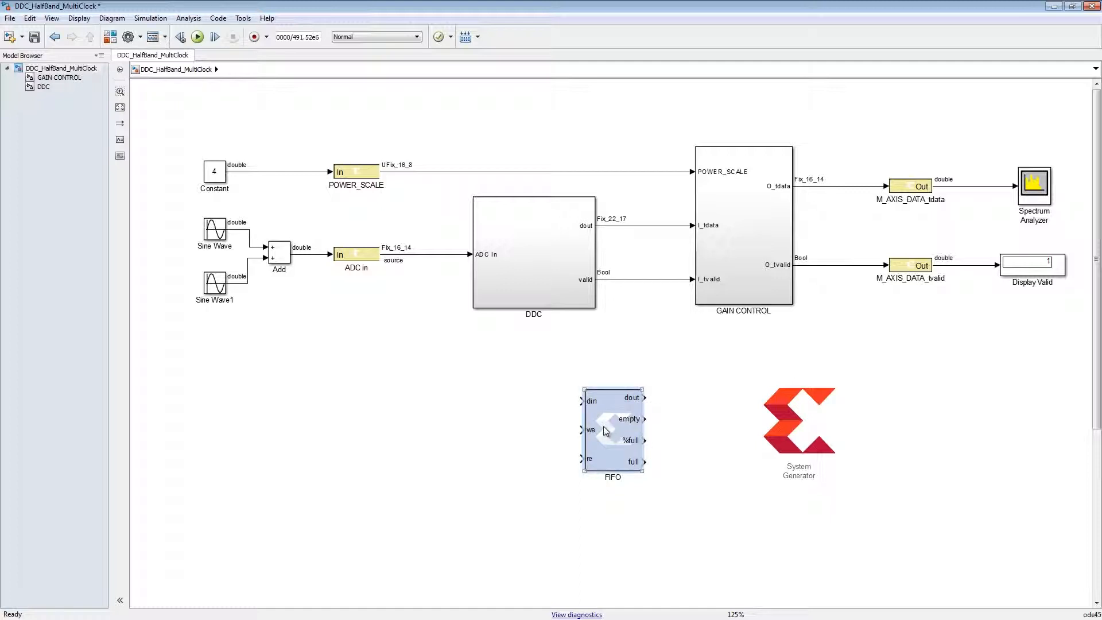
key(Delete)
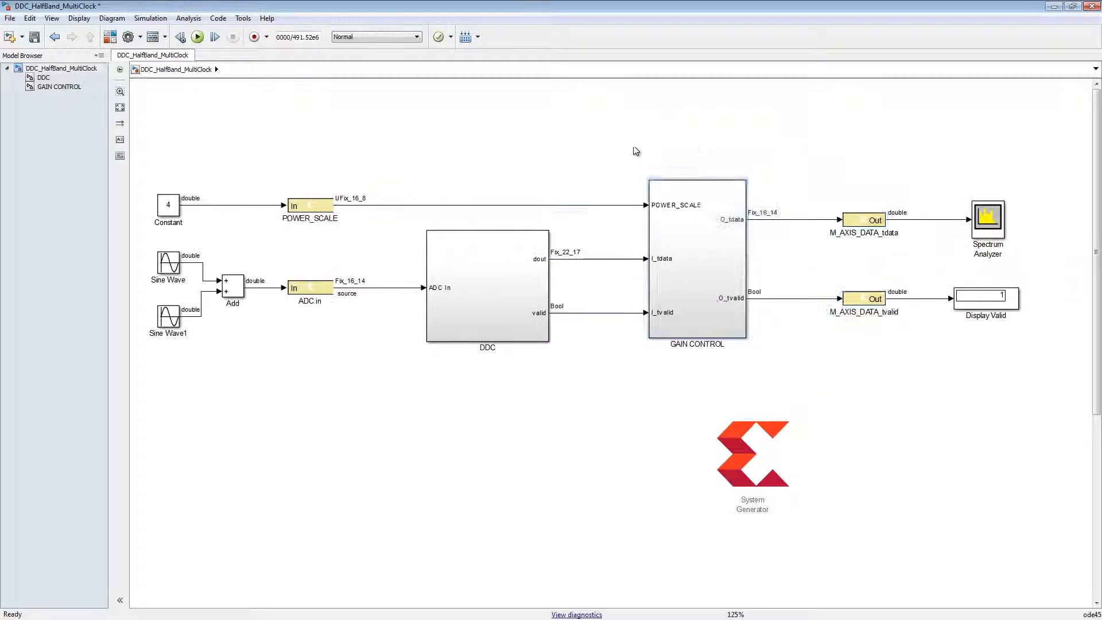
- Group GAIN CONTROL and the two M_AXIS_DATA output gateways into a subsystem named M_AXIS
drag(629, 148, 904, 372)
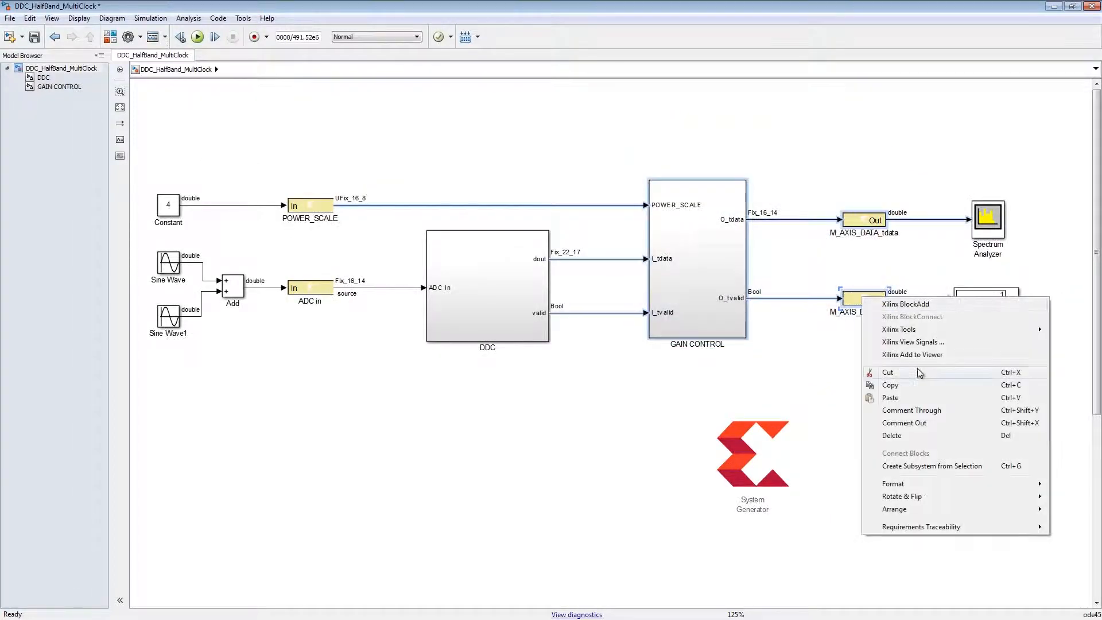
click(942, 470)
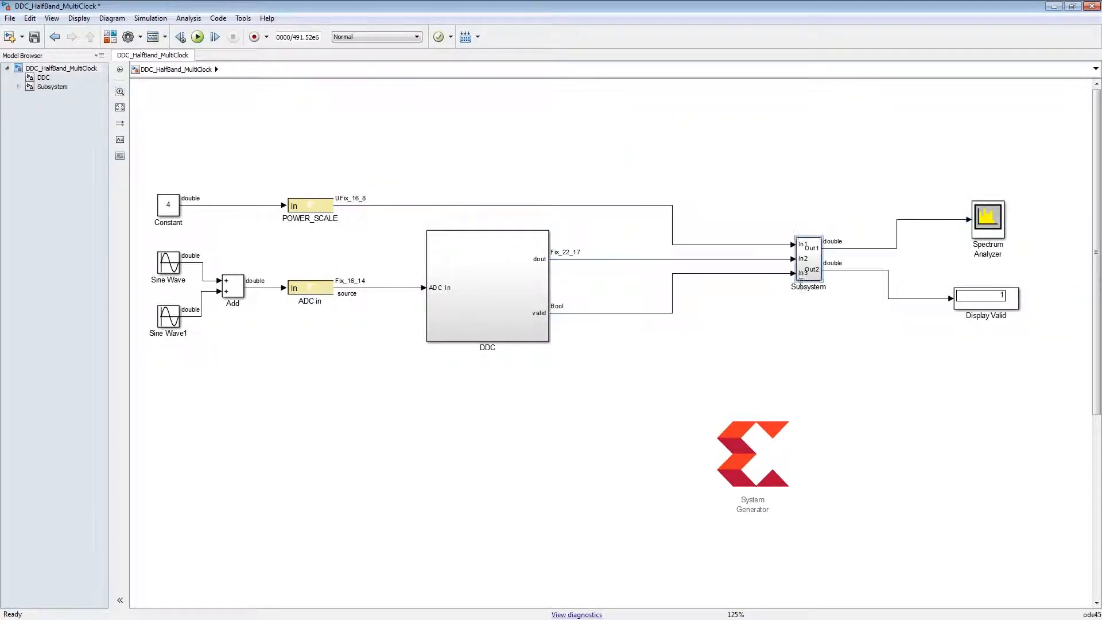
click(805, 291)
double_click(809, 286)
text(M_AXIS)
click(775, 326)
- Add a Xilinx FIFO block to the empty canvas area below the DDC subsystem
right_click(577, 391)
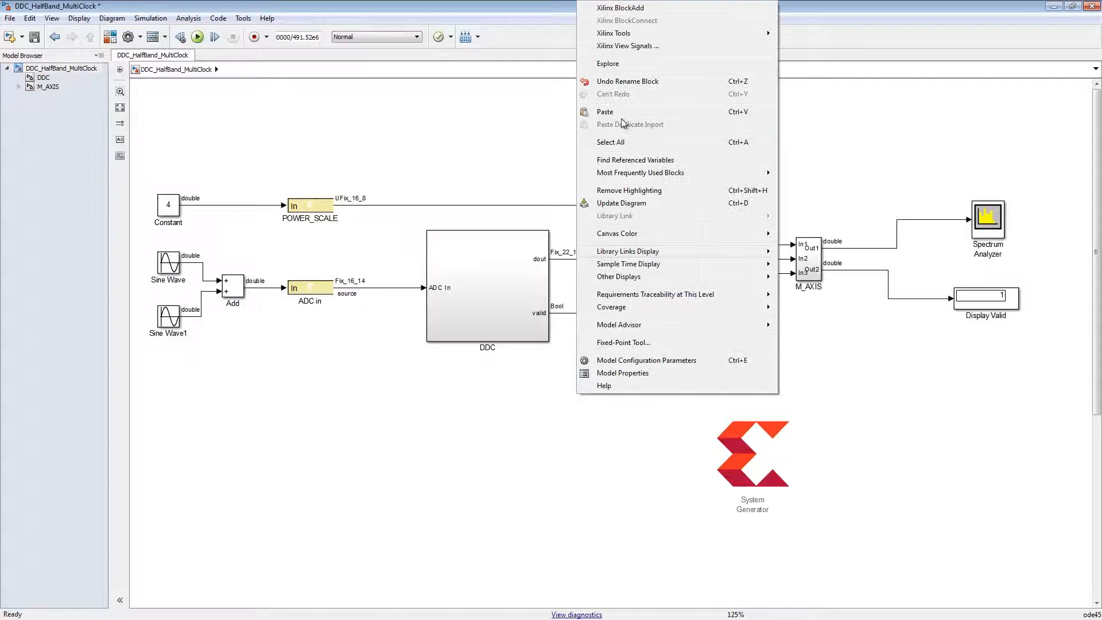
click(625, 14)
text(FIFO)
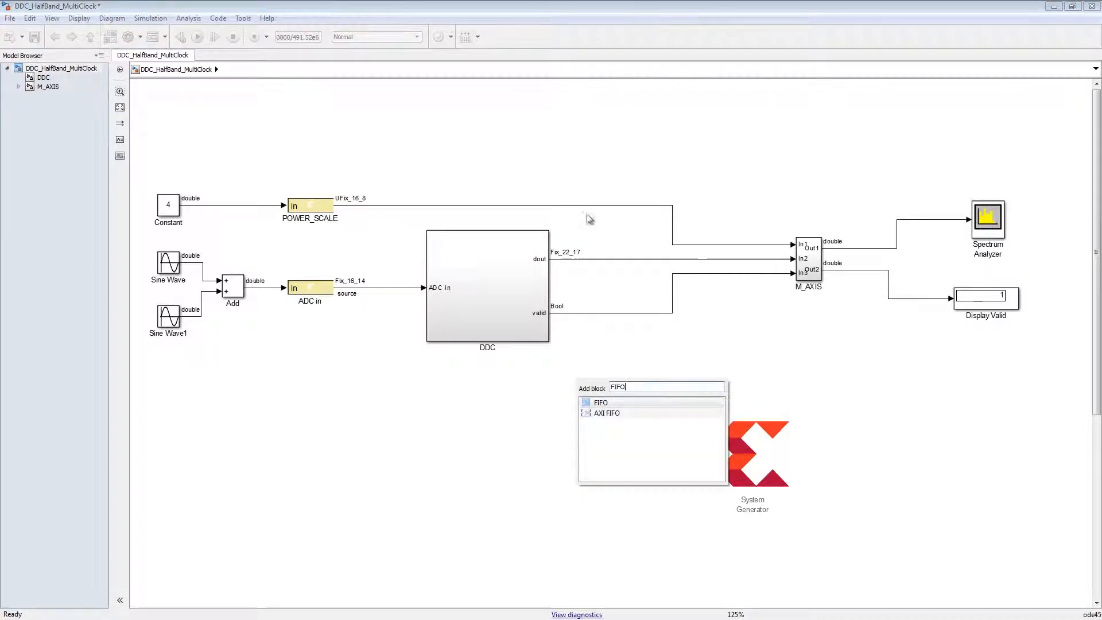
click(619, 402)
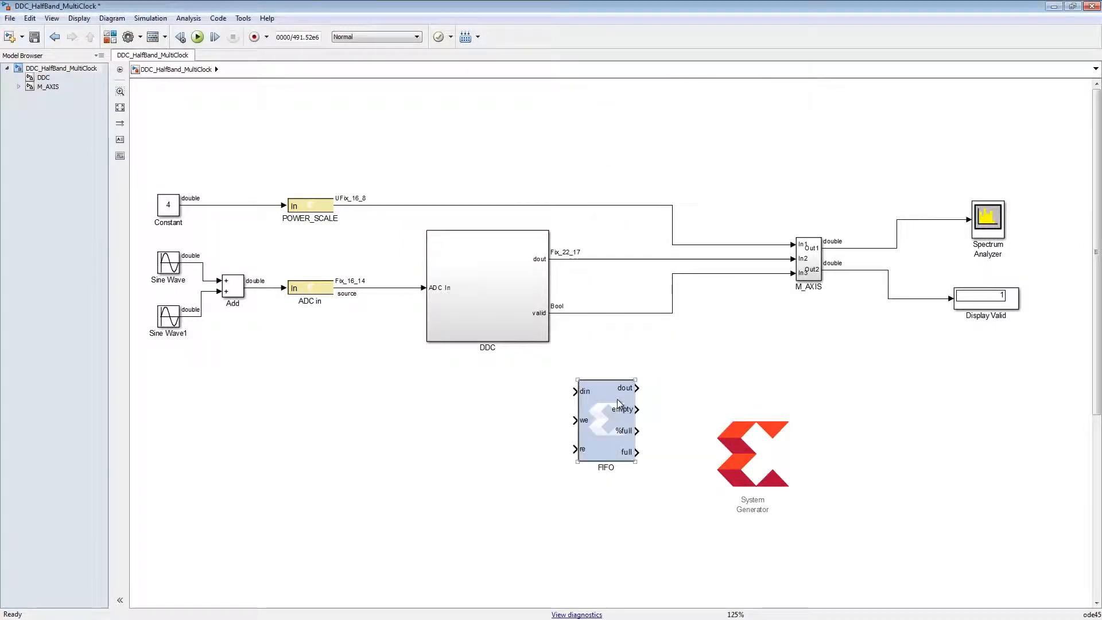
- Replace the direct lines from DDC to M_AXIS with the FIFO, feeding din and we, and wiring dout and empty to In2 and In3
drag(585, 245, 628, 319)
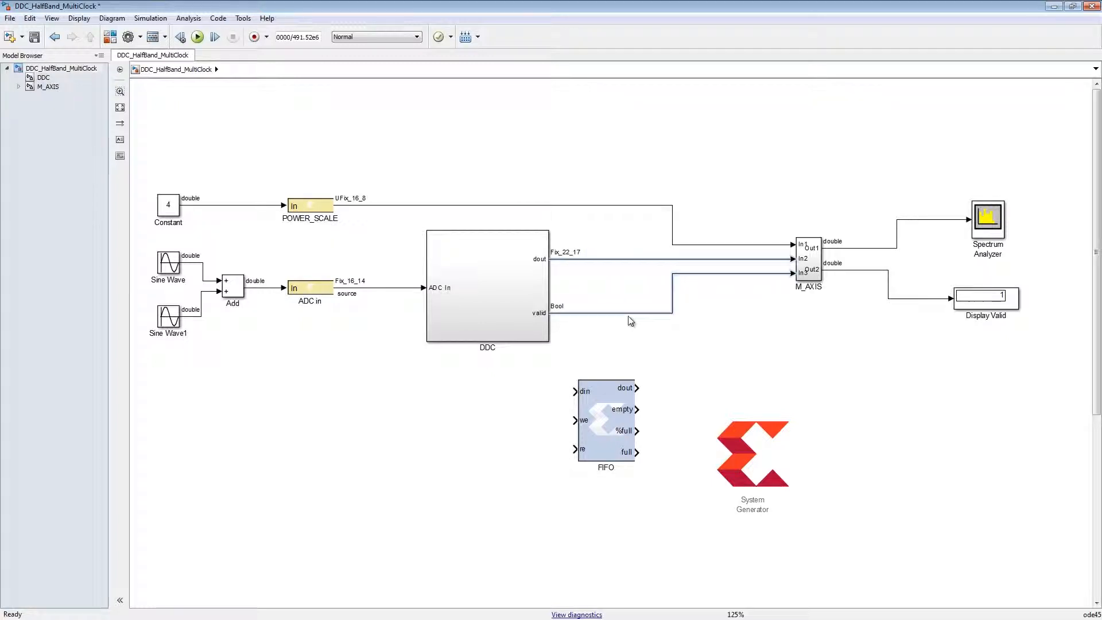
key(Delete)
drag(609, 402, 581, 262)
drag(551, 313, 582, 291)
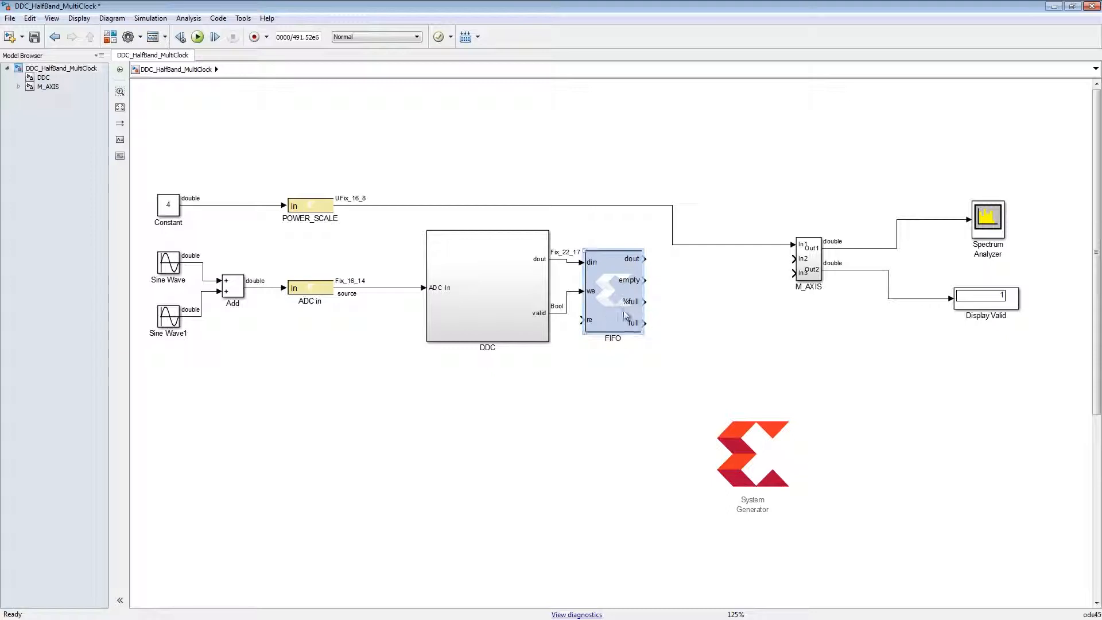
drag(645, 259, 803, 259)
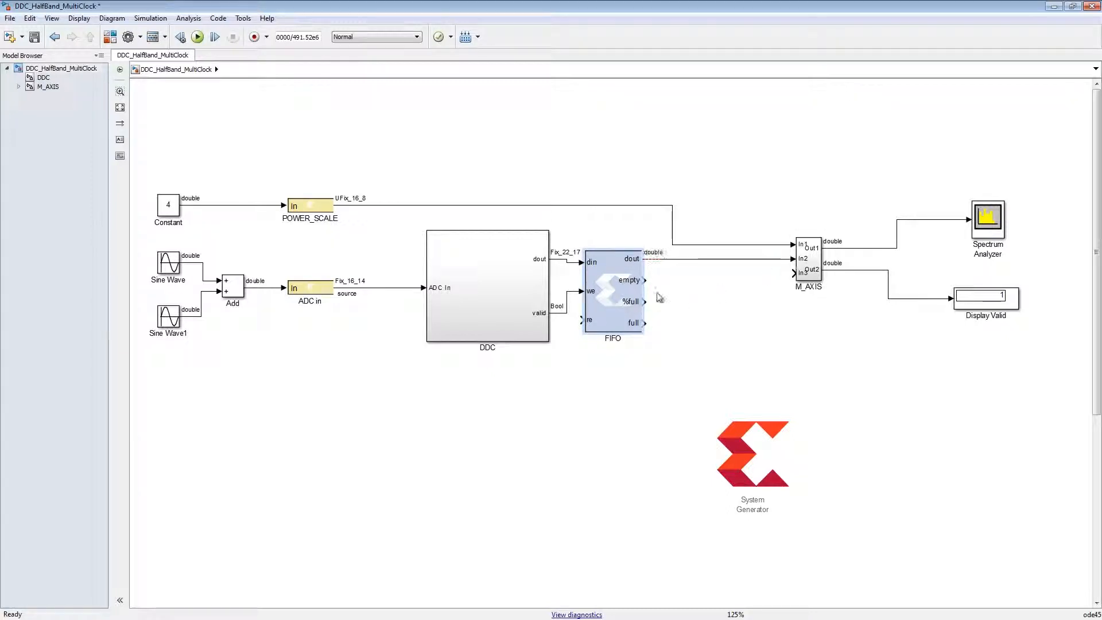
drag(645, 282, 804, 273)
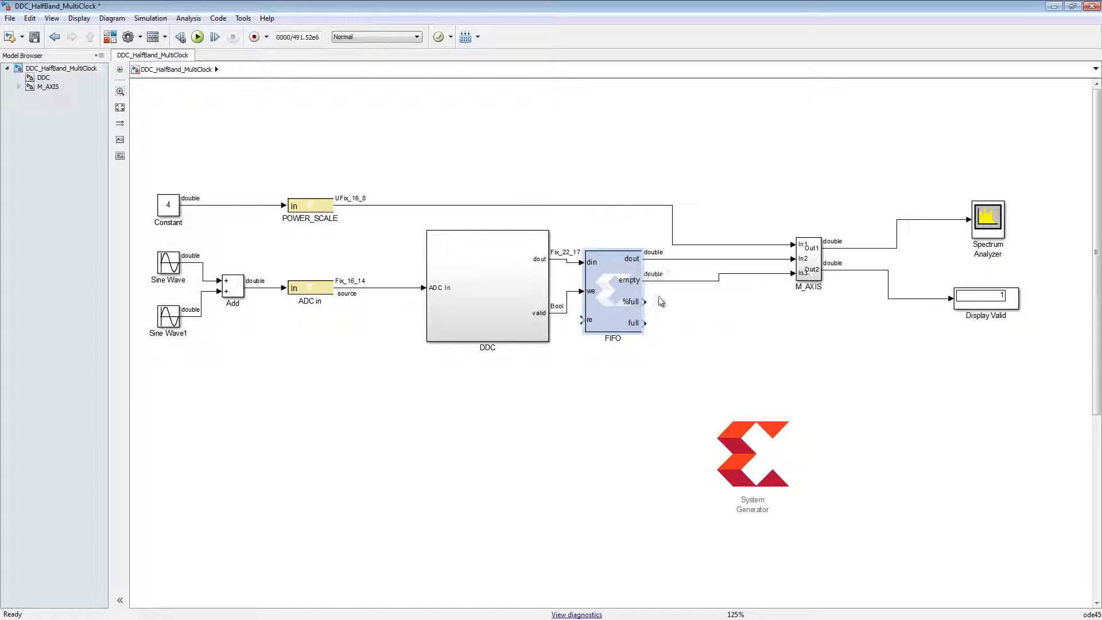
- Insert a Xilinx Inverter block in the M_AXIS subsystem on the line from the mt input to I_tvalid
click(51, 89)
right_click(550, 440)
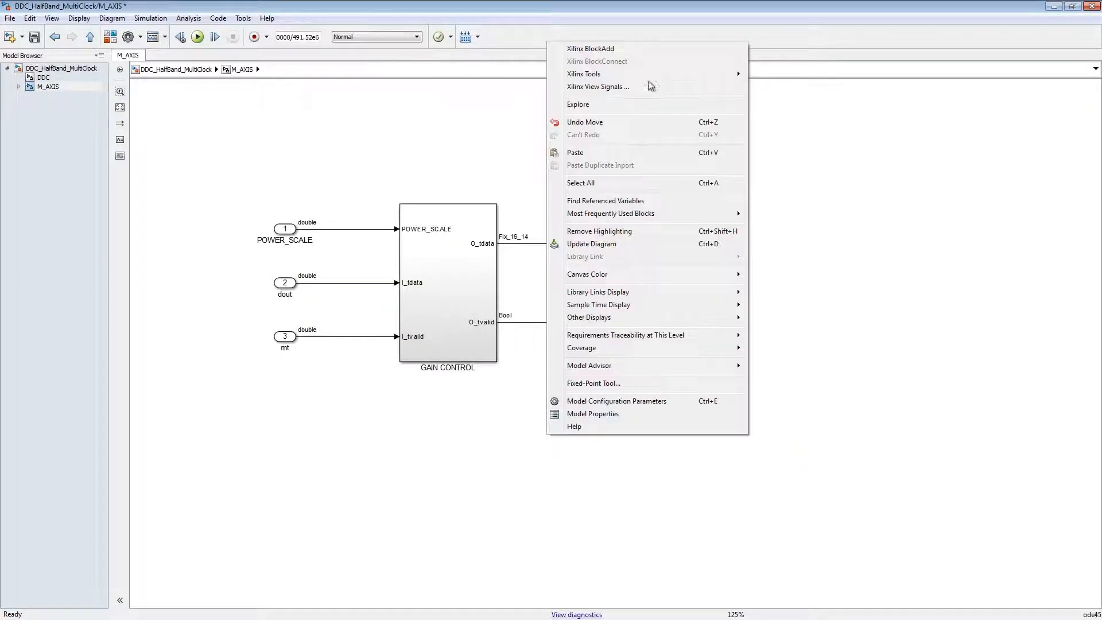
click(643, 53)
text(invert)
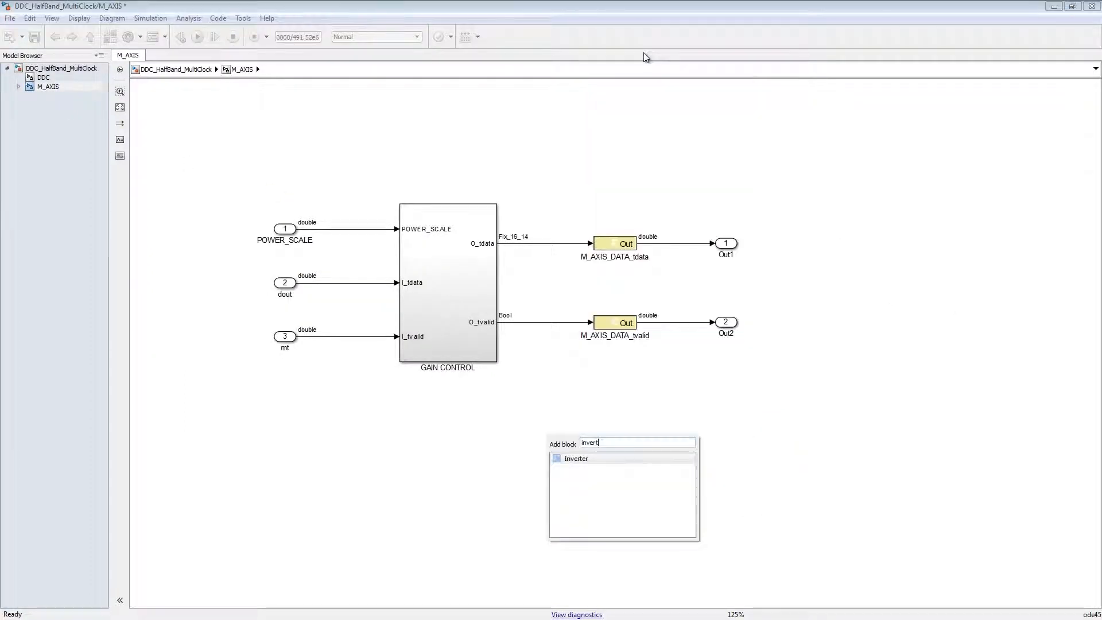
click(585, 459)
drag(582, 457, 363, 339)
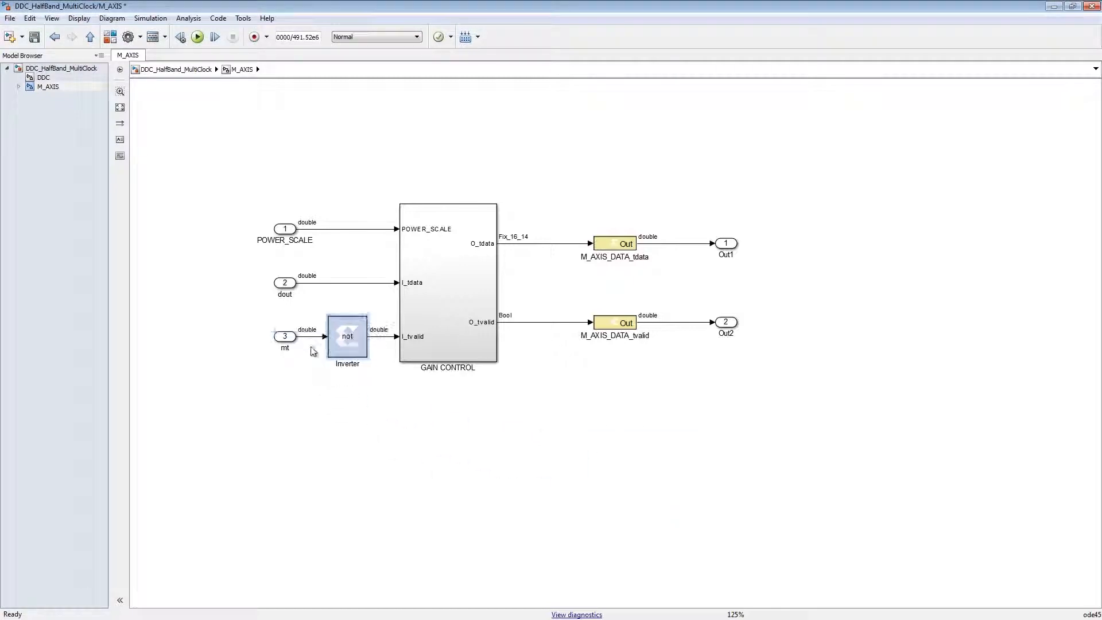
- Branch the Inverter output to a new output port named read, and rename the other M_AXIS outputs tdata and tvalid
drag(731, 321, 380, 336)
double_click(293, 423)
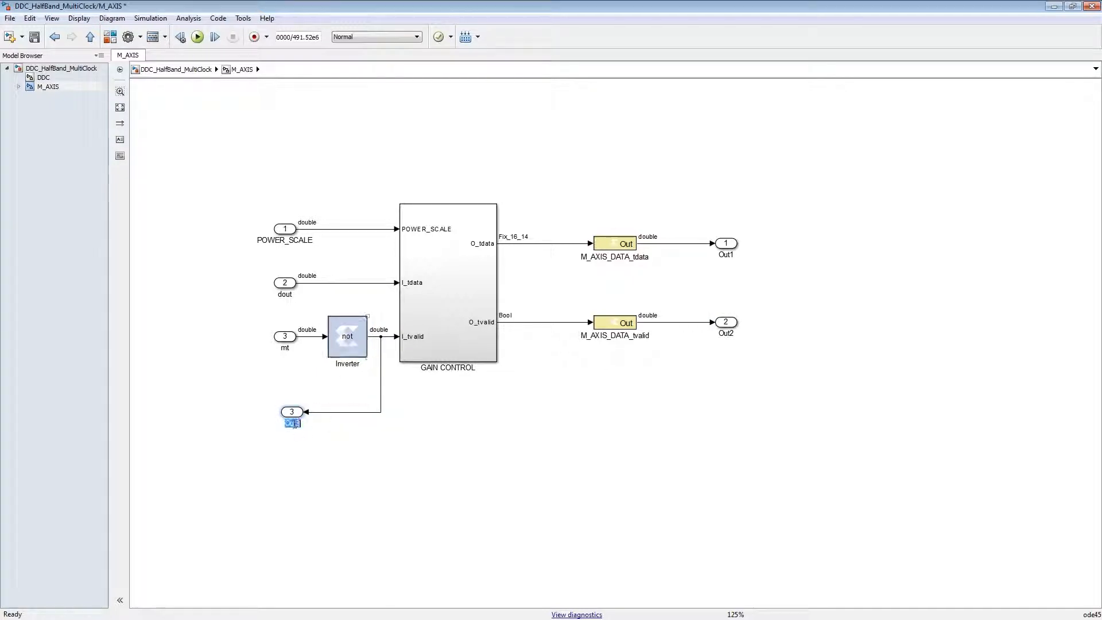
click(298, 470)
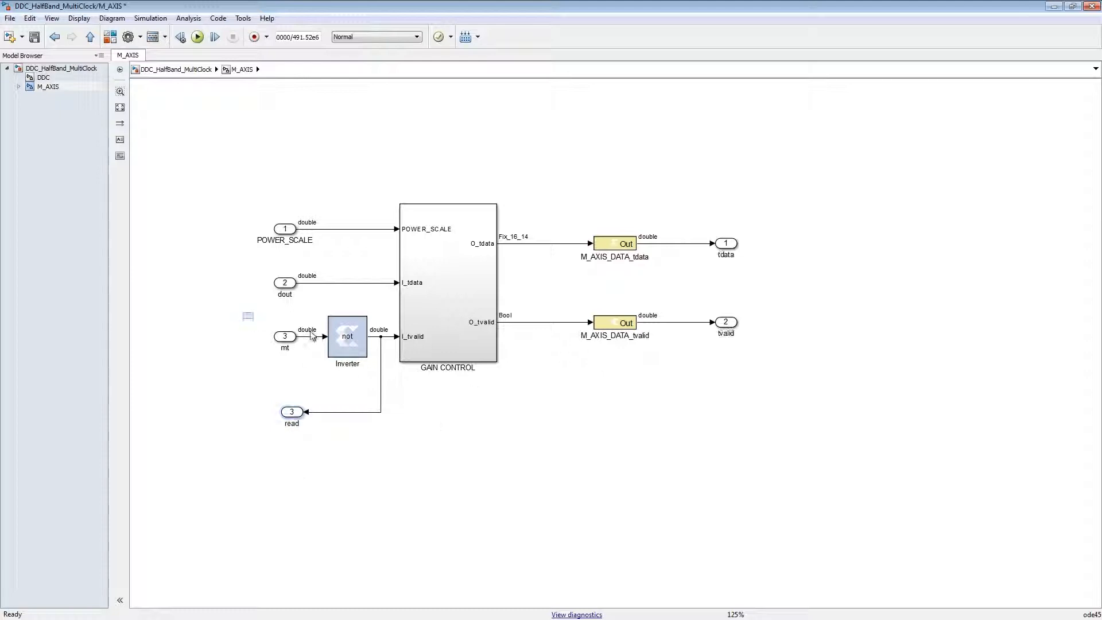
- Make room before GAIN CONTROL and insert a Xilinx Delay block between the Inverter's read branch and I_tvalid
drag(245, 315, 263, 347)
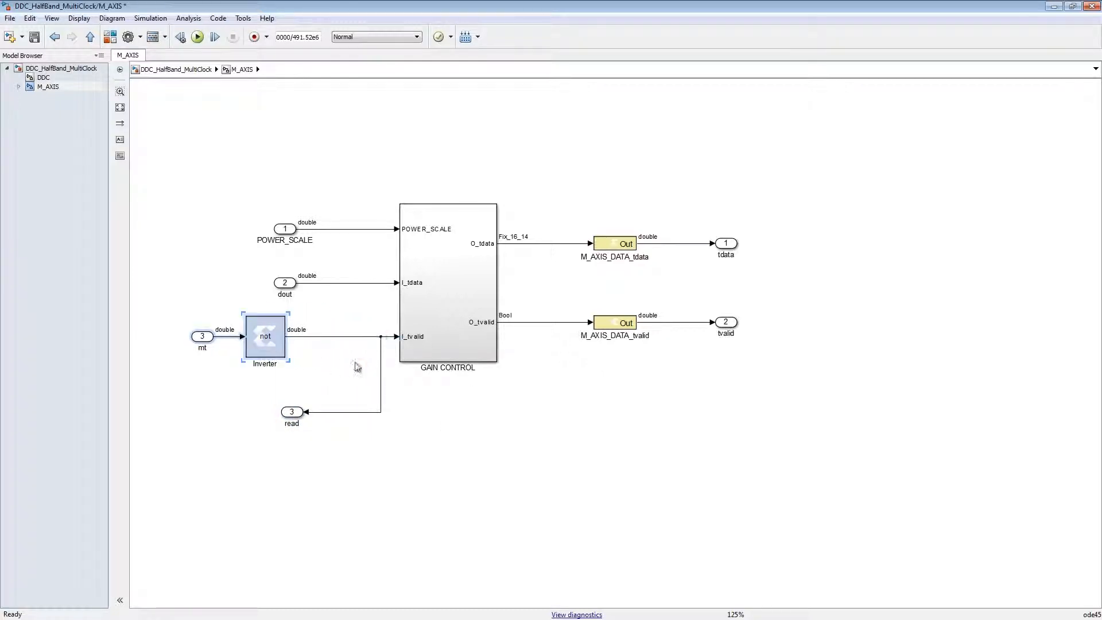
drag(380, 351, 316, 356)
drag(290, 413, 203, 413)
right_click(317, 438)
click(405, 237)
text(d)
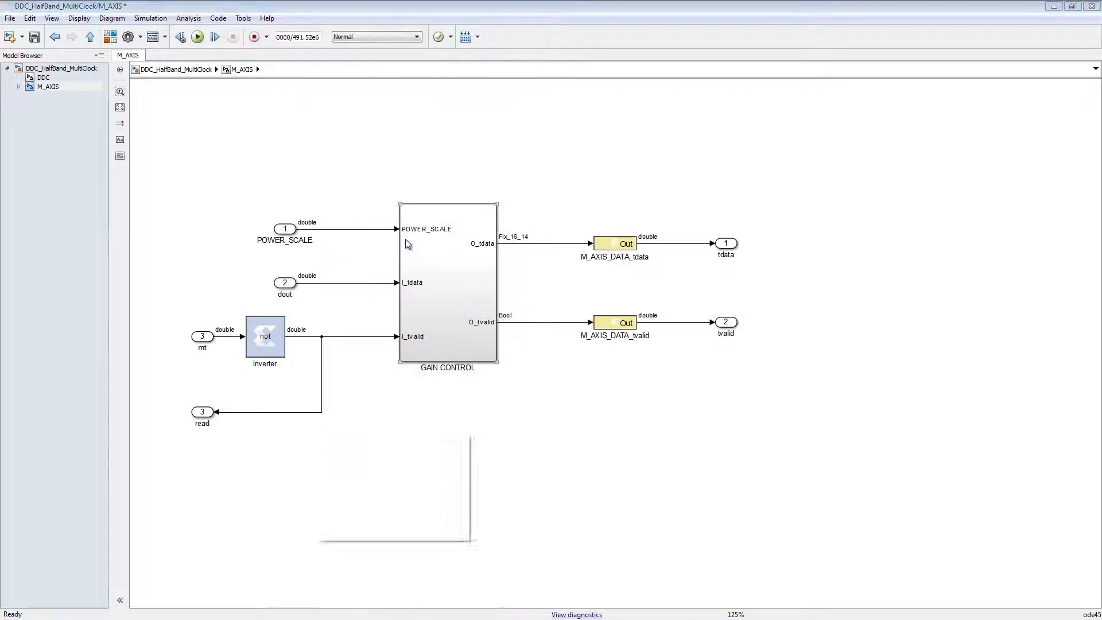
text(elay)
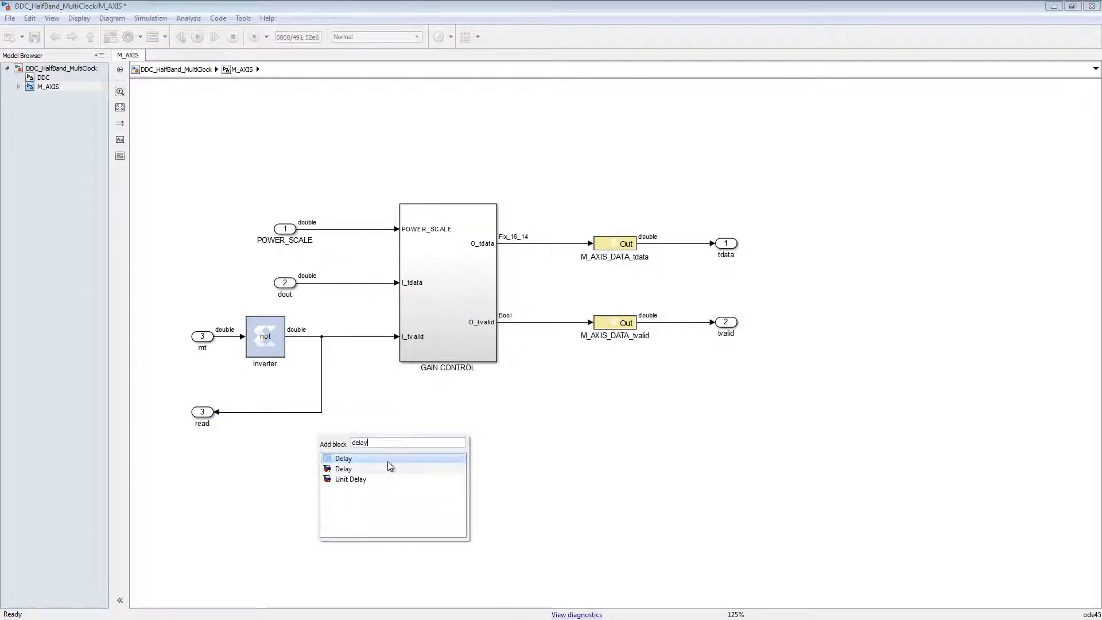
click(389, 467)
drag(368, 401, 374, 329)
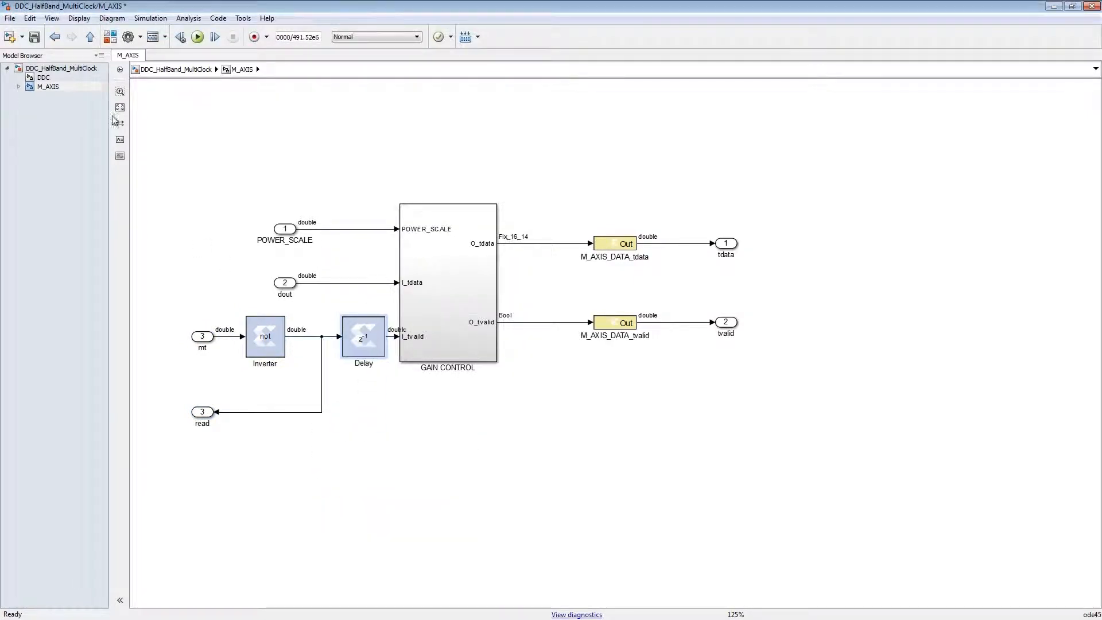
- At the top level, reposition M_AXIS and wire its read output back to the FIFO's re input
click(80, 69)
click(803, 260)
drag(797, 237, 749, 174)
mouse_move(780, 265)
mouse_down()
mouse_move(781, 283)
mouse_move(581, 336)
mouse_move(583, 319)
mouse_up()
- Group the Constant and the POWER_SCALE input gateway into a subsystem named CTRL
drag(156, 176, 344, 230)
right_click(327, 213)
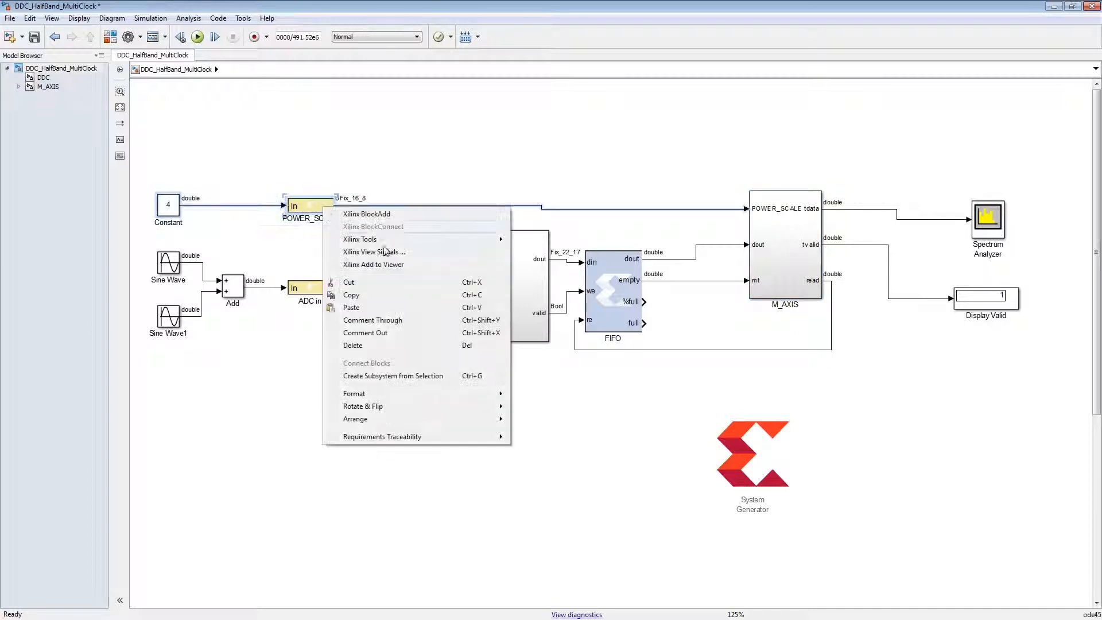
click(424, 378)
double_click(243, 234)
text(CTRL)
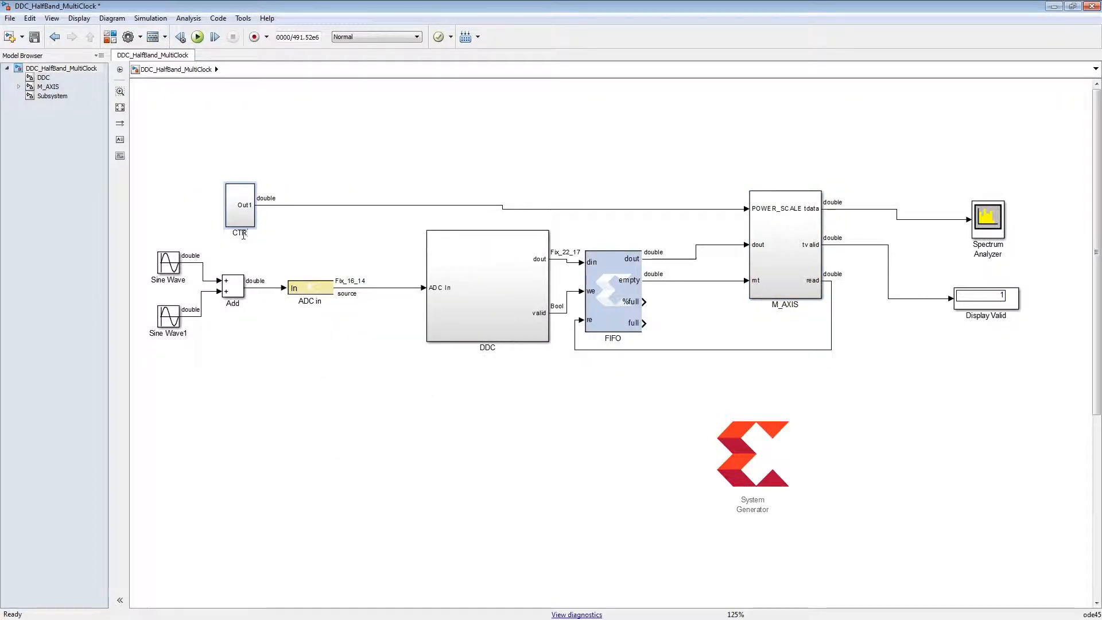
- Add a Xilinx Relational block below the POWER_SCALE line inside the CTRL subsystem
right_click(392, 189)
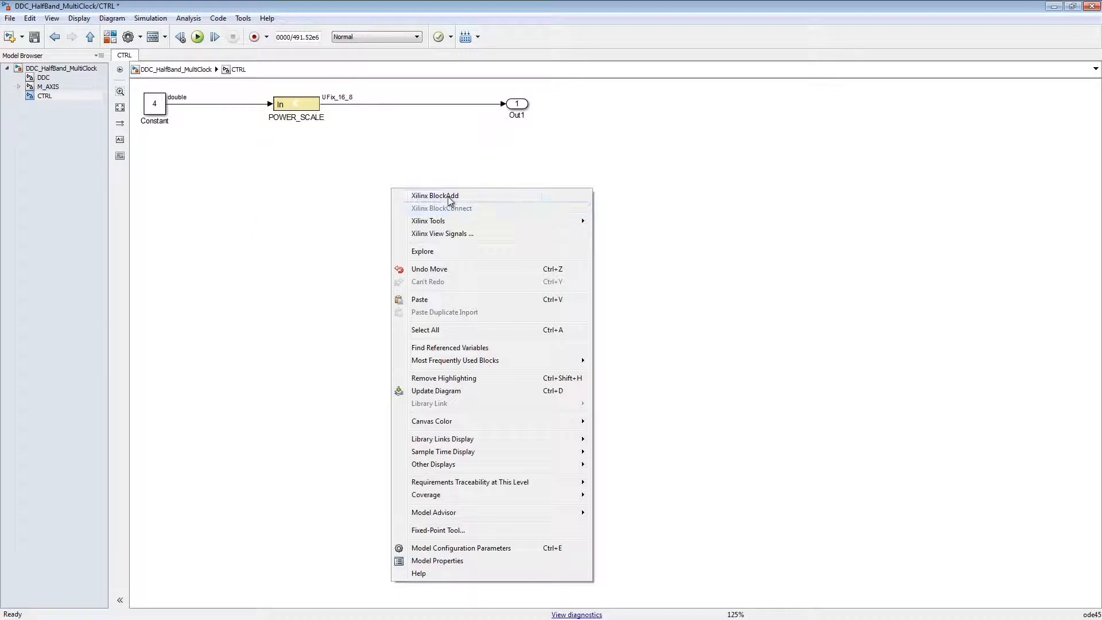
click(450, 198)
text(relational)
click(433, 212)
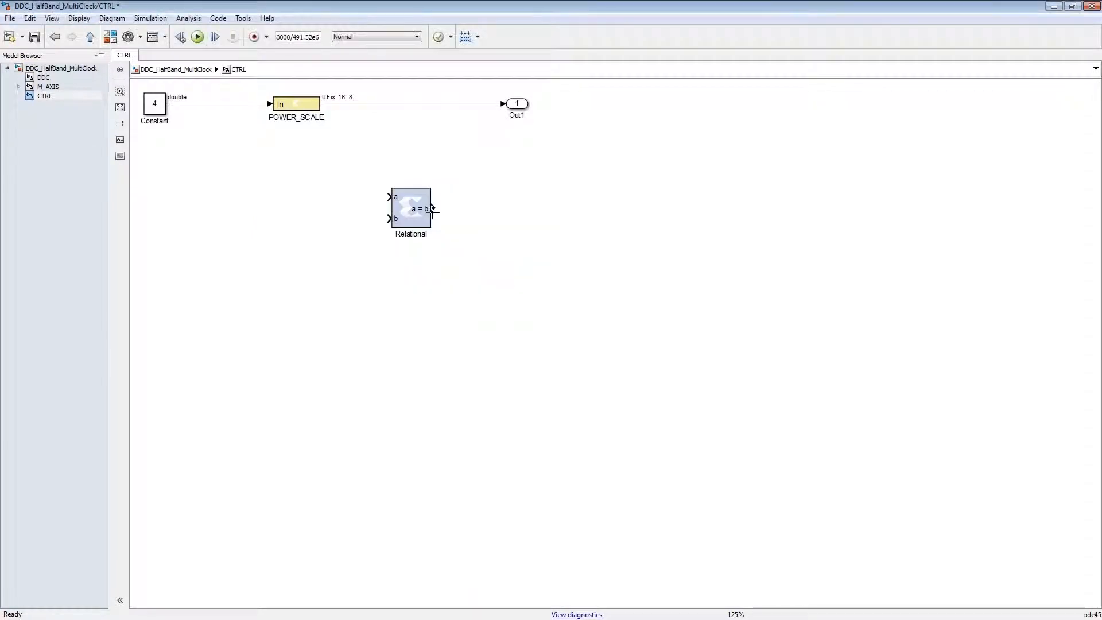
- Add a Xilinx Delay block fed by POWER_SCALE, wiring its output to Relational input a and the undelayed signal to b
right_click(423, 280)
click(524, 11)
text(delay)
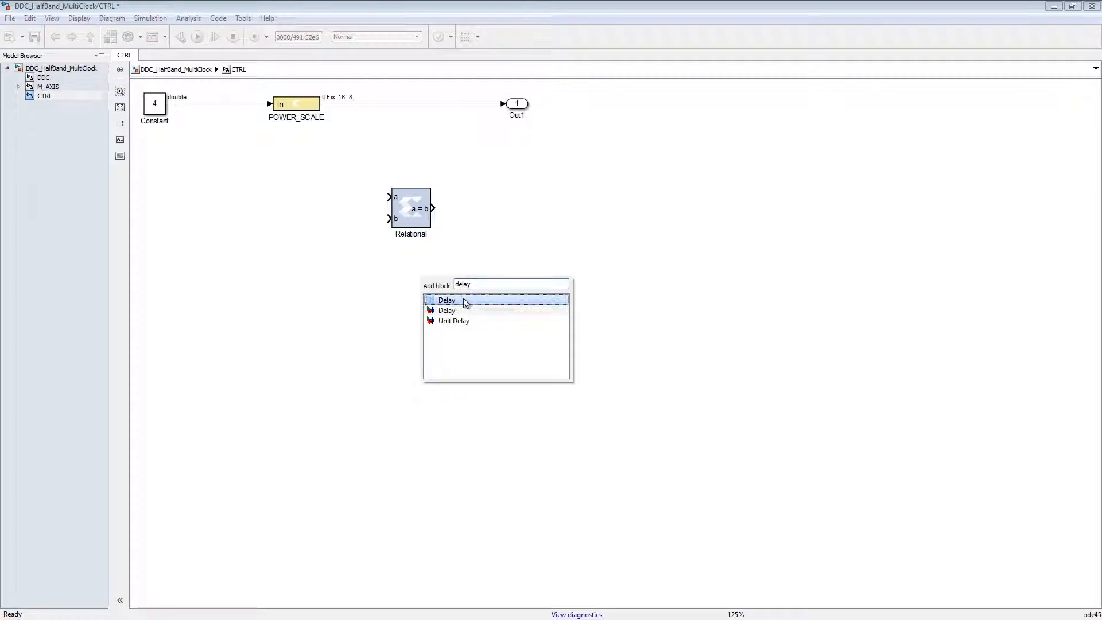
click(468, 300)
drag(444, 308, 390, 197)
drag(388, 141, 352, 104)
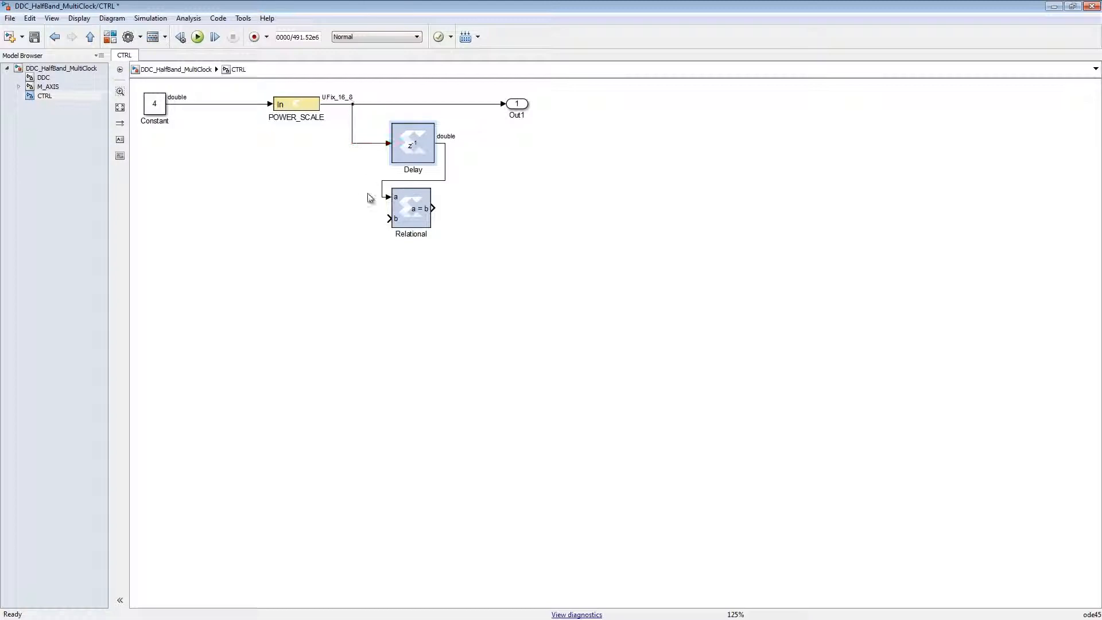
drag(385, 216, 353, 154)
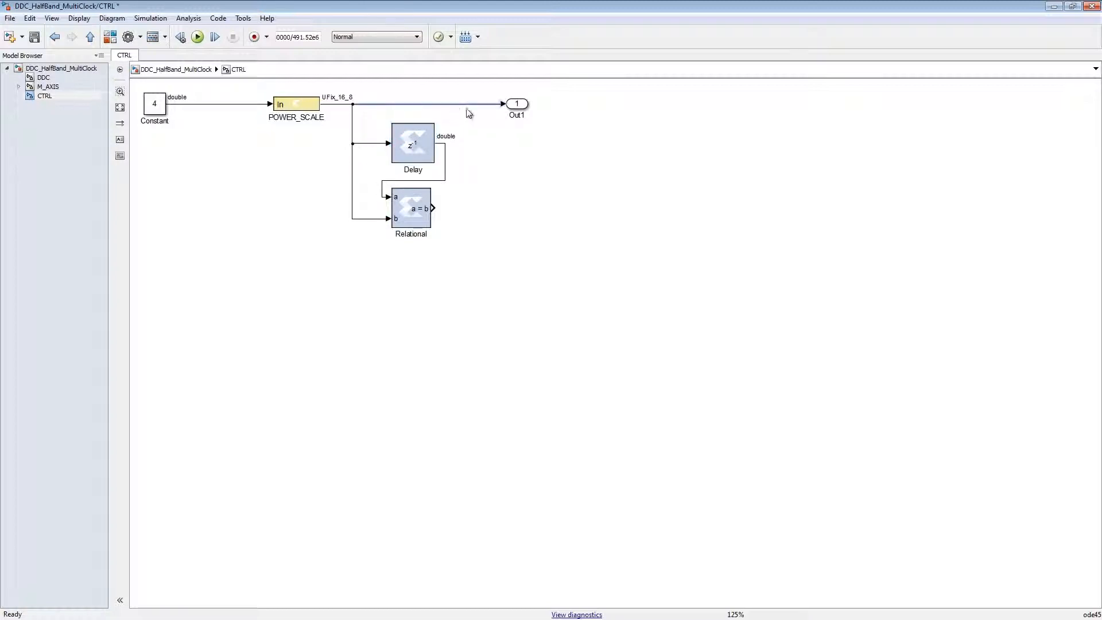
- Replace the direct POWER_SCALE line to Out1 with the Delay output, and add a second output port driven by Relational
key(Delete)
mouse_move(519, 105)
mouse_down()
mouse_move(519, 145)
mouse_move(445, 142)
mouse_up()
drag(516, 143, 434, 206)
- Configure the Relational block to compare a not equal to b with a latency of 1
double_click(411, 207)
click(83, 56)
click(73, 75)
double_click(65, 140)
text(1)
click(49, 162)
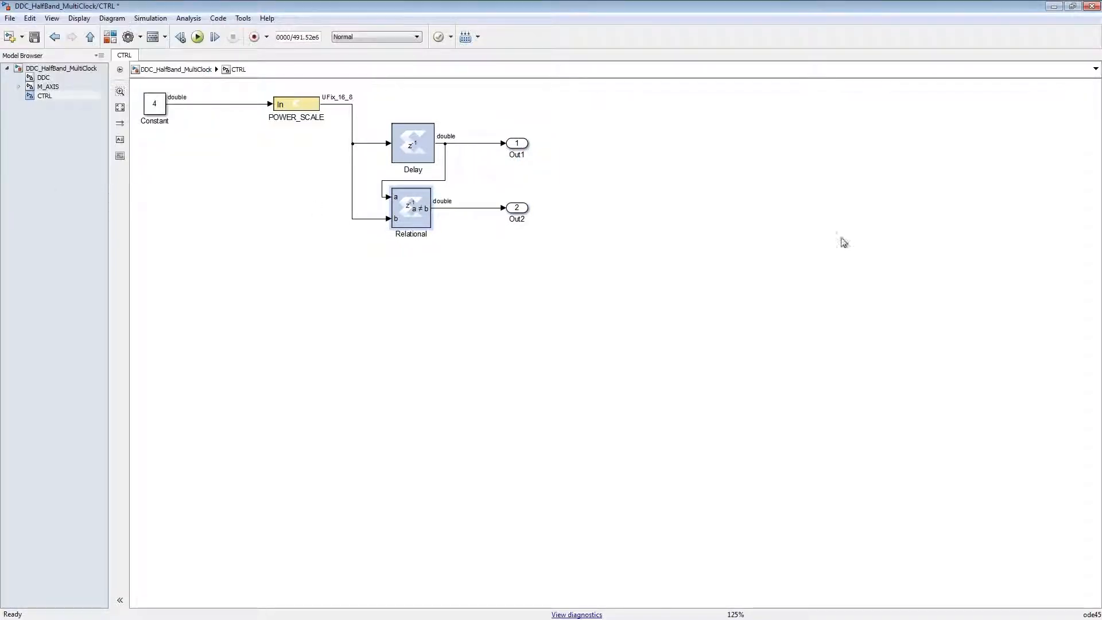
- Rename the CTRL subsystem's output ports data and we
key(ctrl+d)
double_click(518, 155)
double_click(522, 222)
text(we)
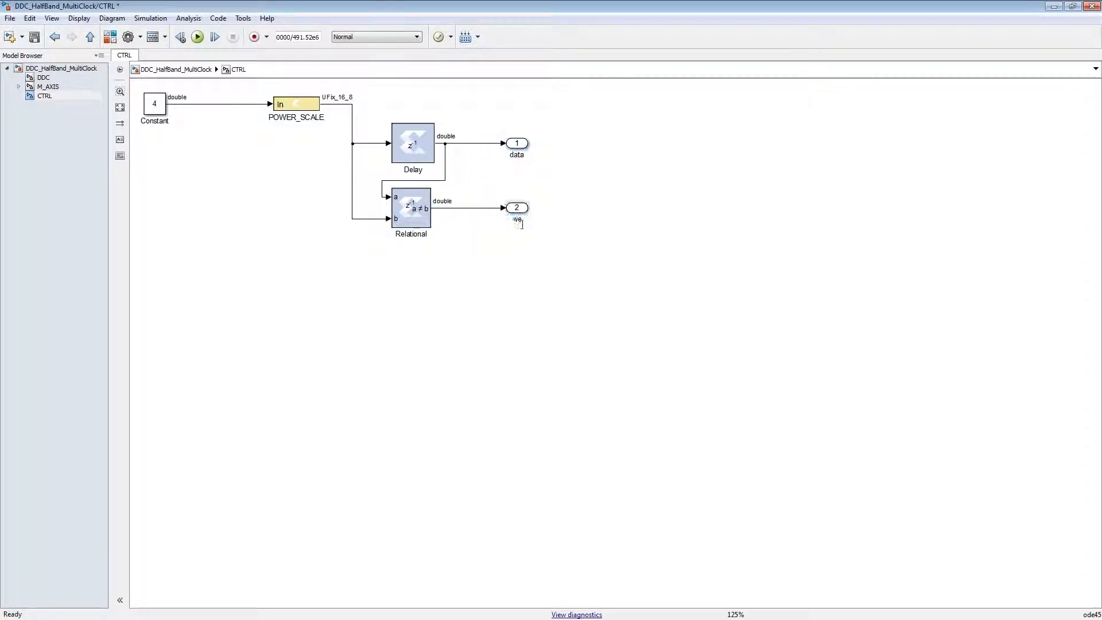
- At the top level, delete the line from CTRL to POWER_SCALE and place a copy of the FIFO above the original
click(61, 69)
click(394, 196)
key(Delete)
drag(619, 293, 618, 179)
- Move CTRL beside the upper FIFO, wire data to din and we to we, and enlarge CTRL to straighten the lines
mouse_move(252, 206)
mouse_down()
mouse_move(456, 155)
mouse_move(462, 166)
mouse_move(583, 151)
mouse_up()
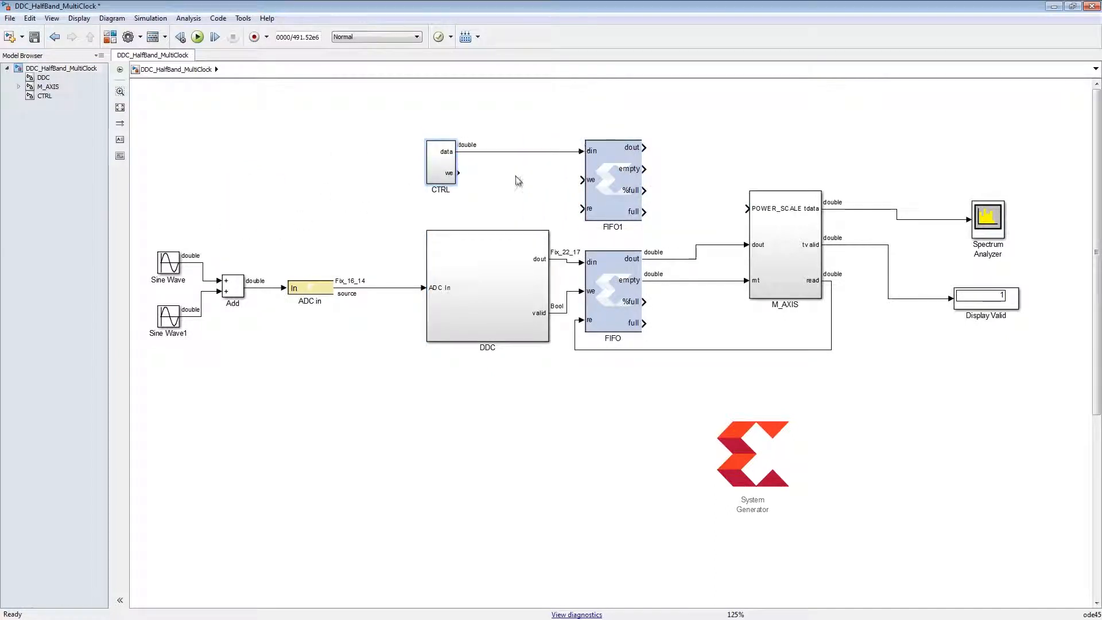
drag(457, 173, 580, 180)
drag(455, 184, 467, 195)
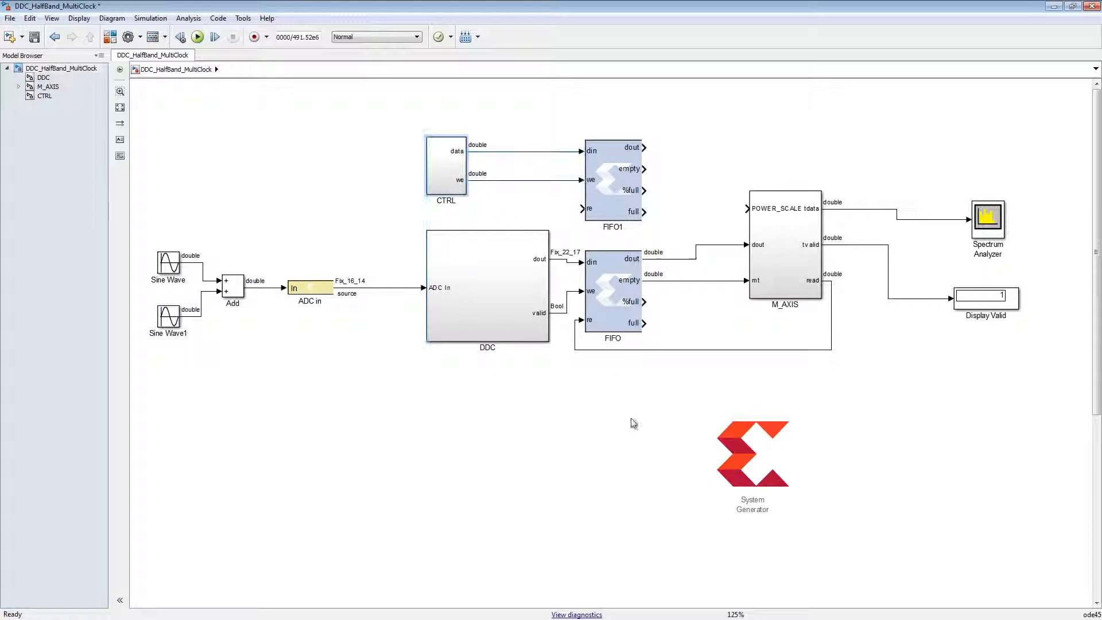
- Duplicate the mt, Inverter and read chain in M_AXIS without the Delay branch, naming its ports POWER_MT and POWER_read
click(48, 87)
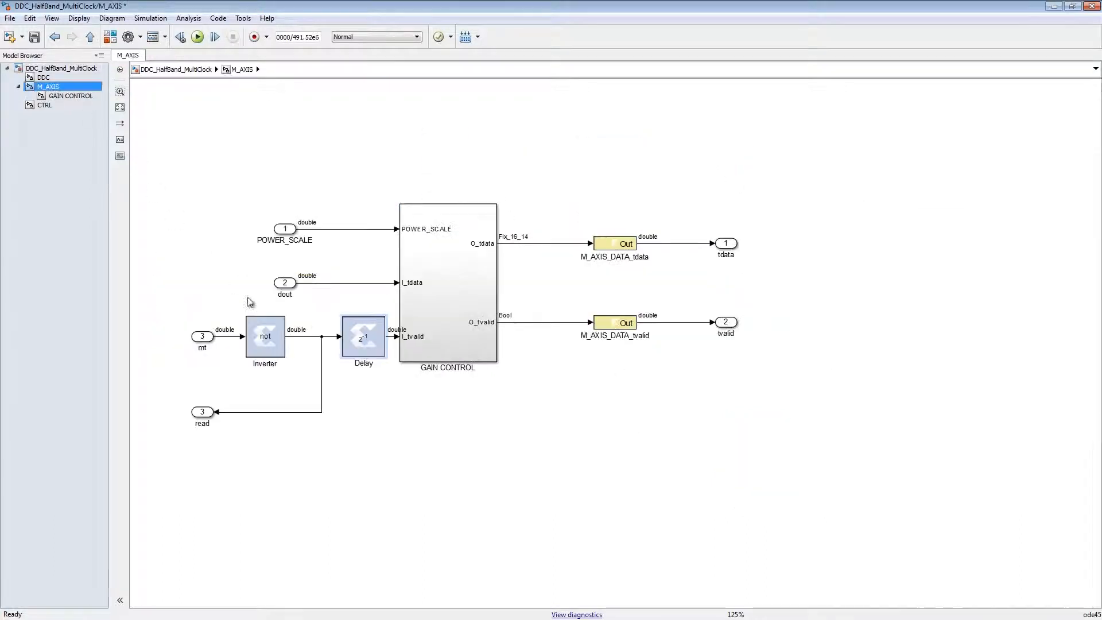
drag(174, 316, 306, 431)
click(262, 343)
drag(262, 343, 271, 485)
click(381, 493)
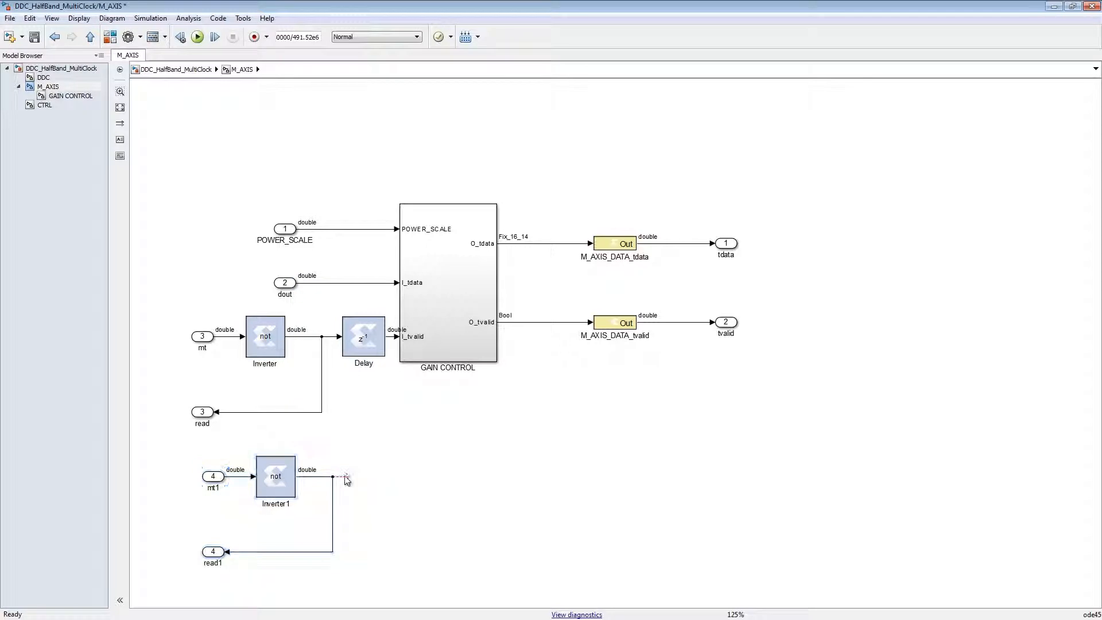
click(346, 477)
key(Delete)
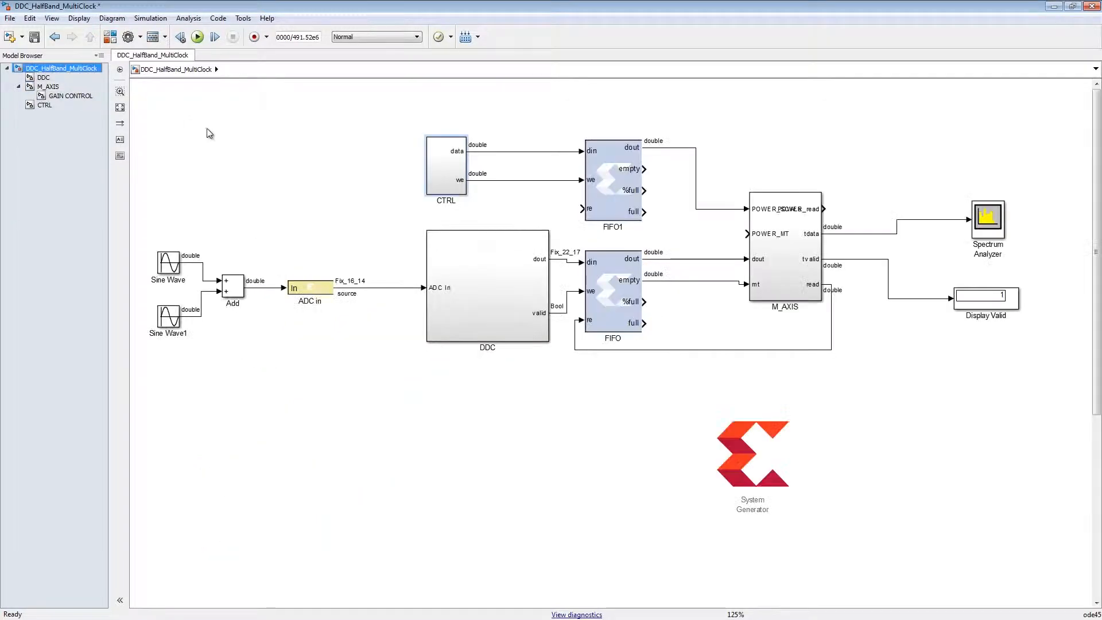
- Wire the upper FIFO's empty output to POWER_MT and POWER_read to its re input, routing the return line around CTRL
drag(643, 168, 585, 209)
drag(709, 362, 708, 115)
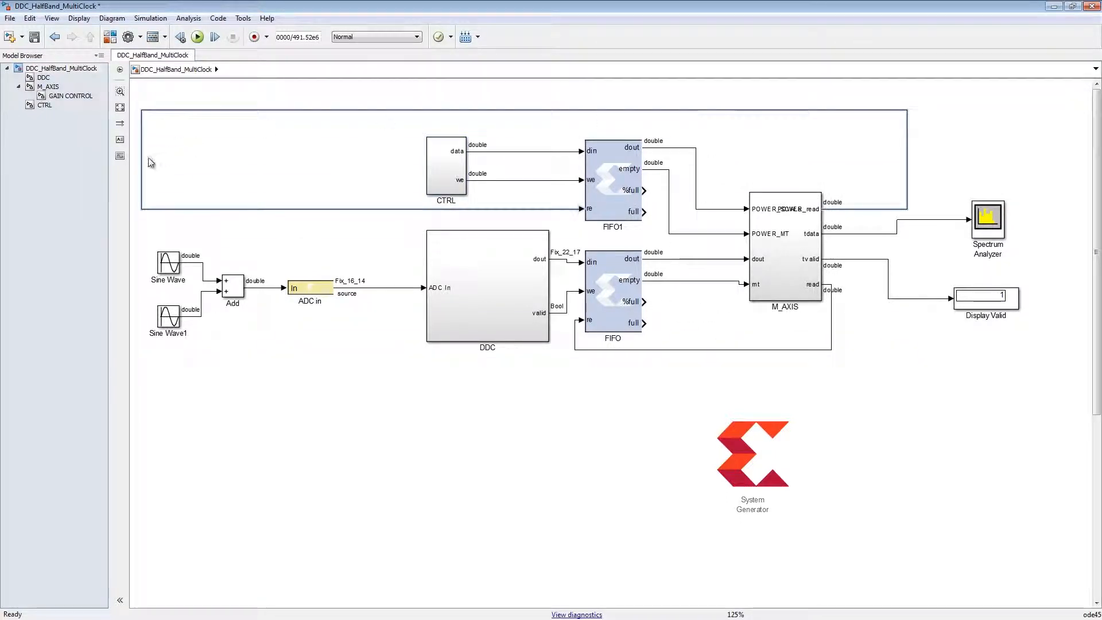
drag(141, 162, 240, 165)
drag(240, 166, 379, 171)
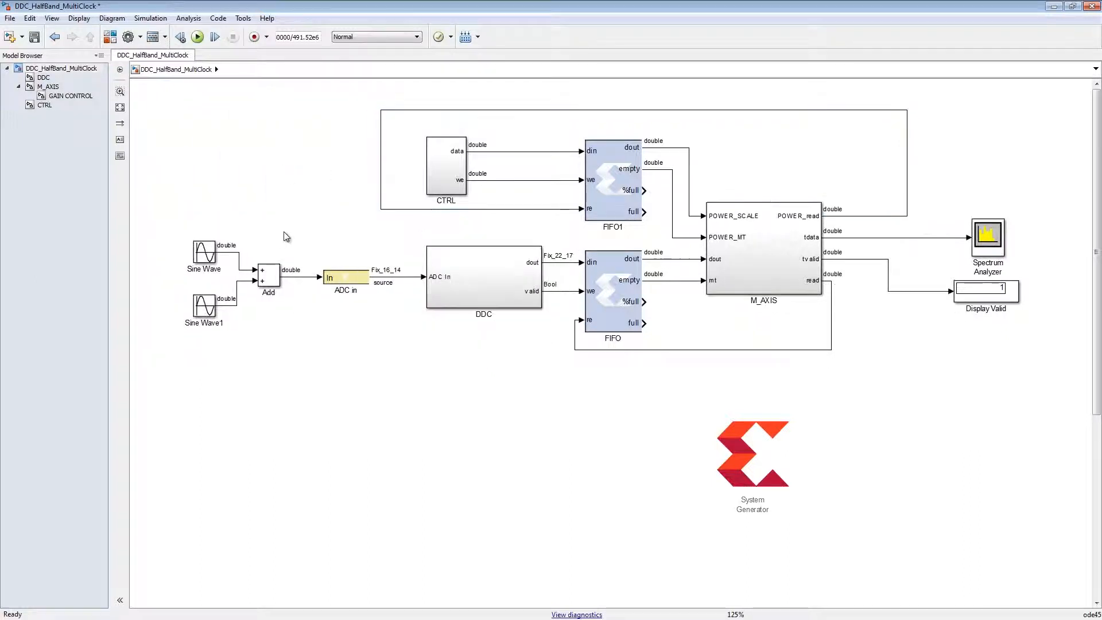
- Group the ADC in gateway and DDC into a subsystem named DSP with ports ADC, DOUT and VALID, and enlarge it
drag(283, 231, 548, 348)
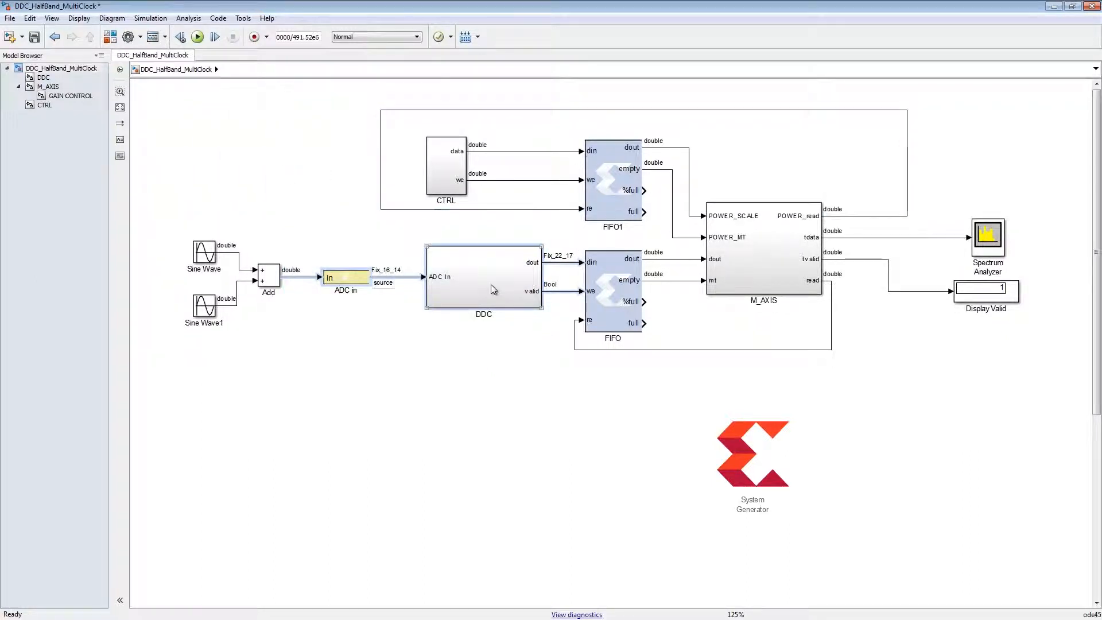
right_click(491, 285)
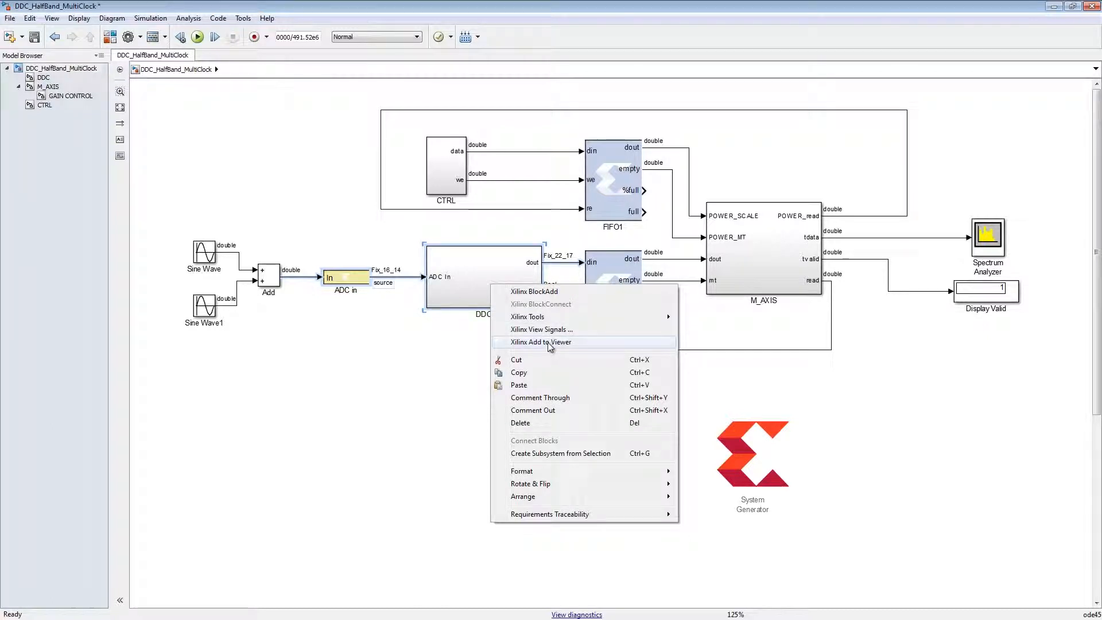
click(567, 453)
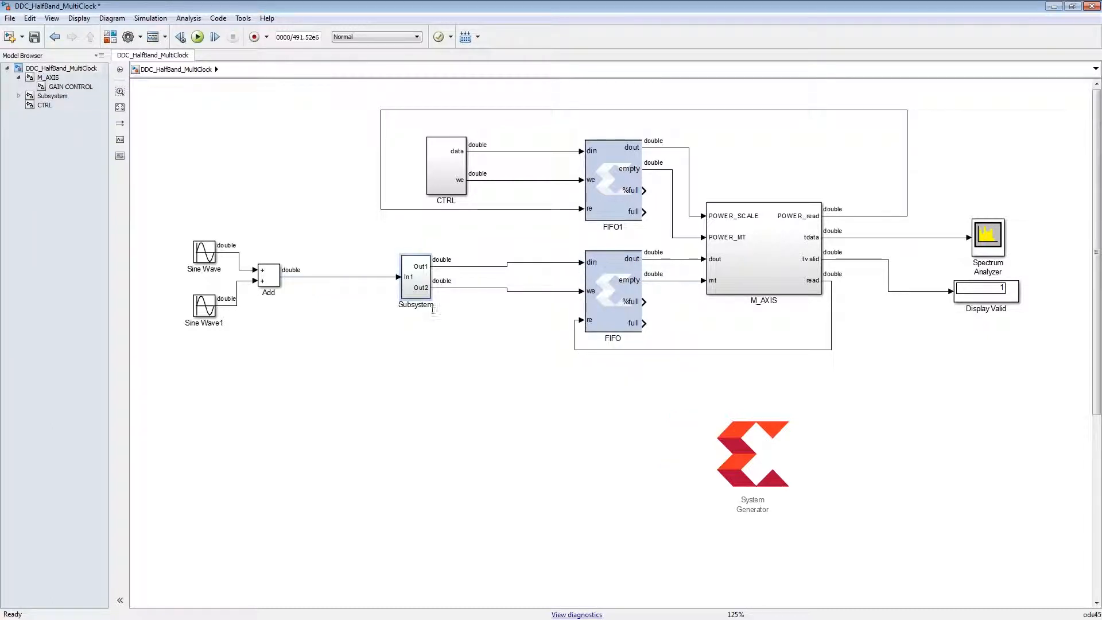
double_click(427, 306)
text(DSP)
click(428, 294)
drag(430, 295, 461, 290)
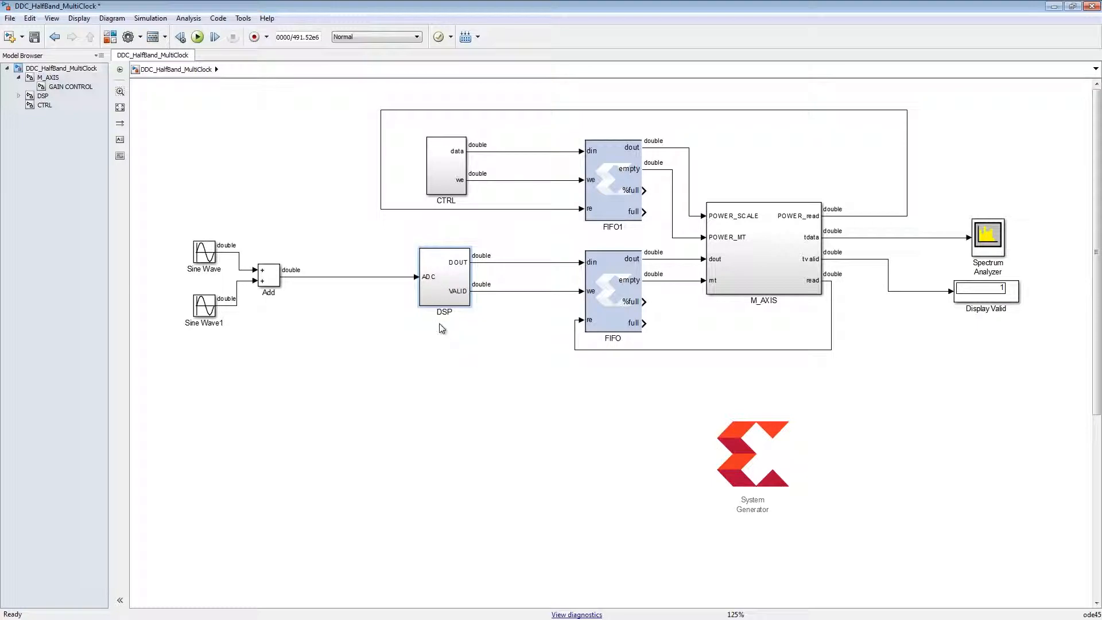
- Run the simulation to check the restructured design's output spectrum
click(197, 37)
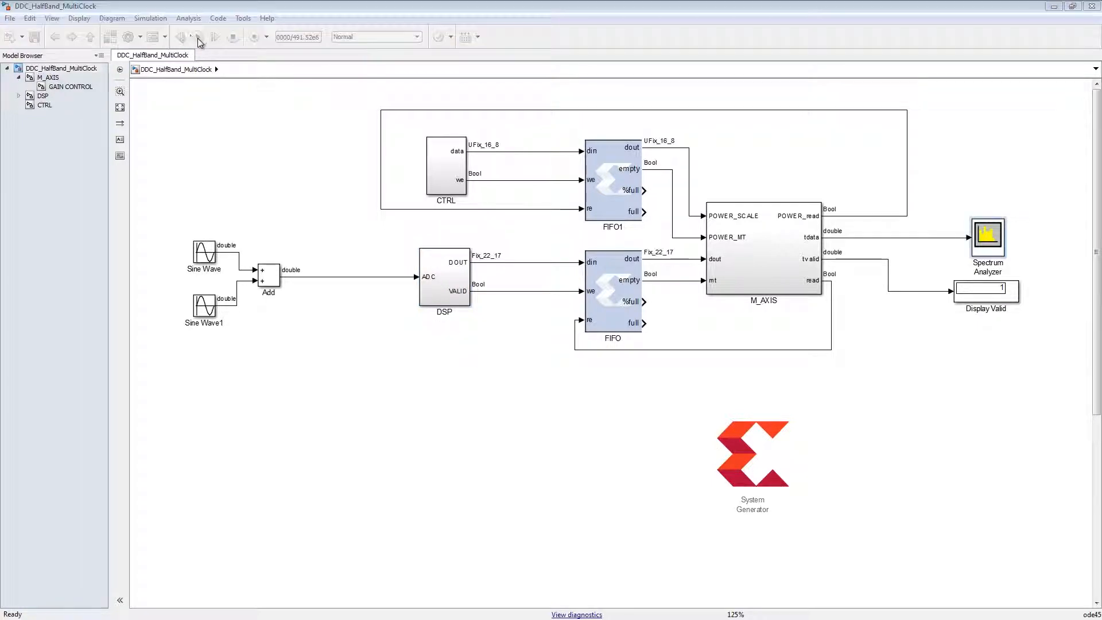
click(197, 37)
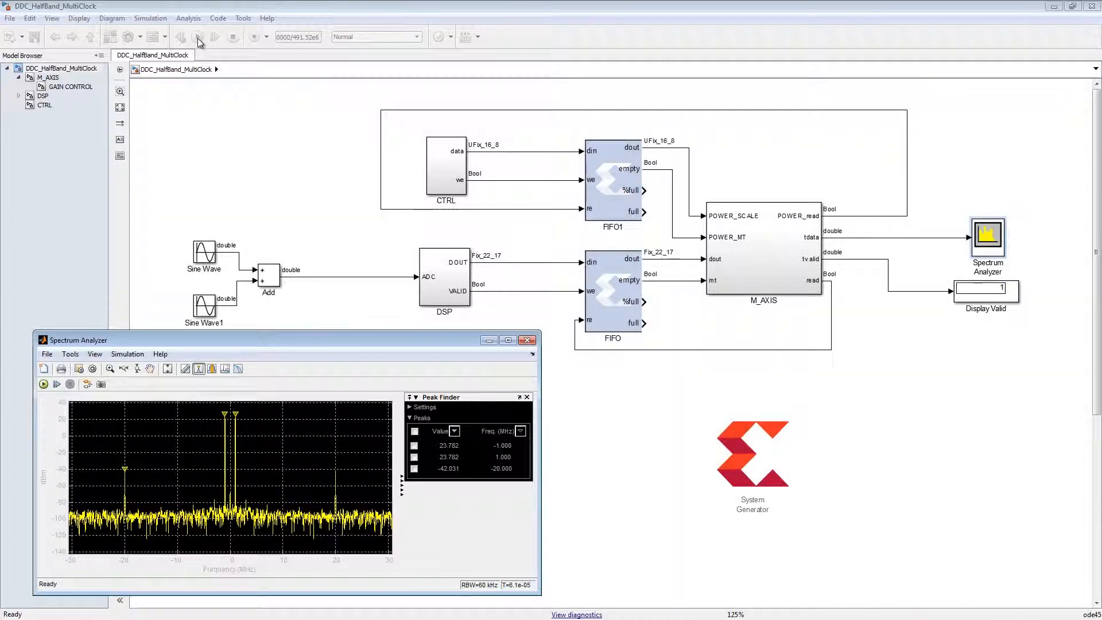
- Enable multiple clocks in the top-level System Generator block's clocking settings
double_click(756, 467)
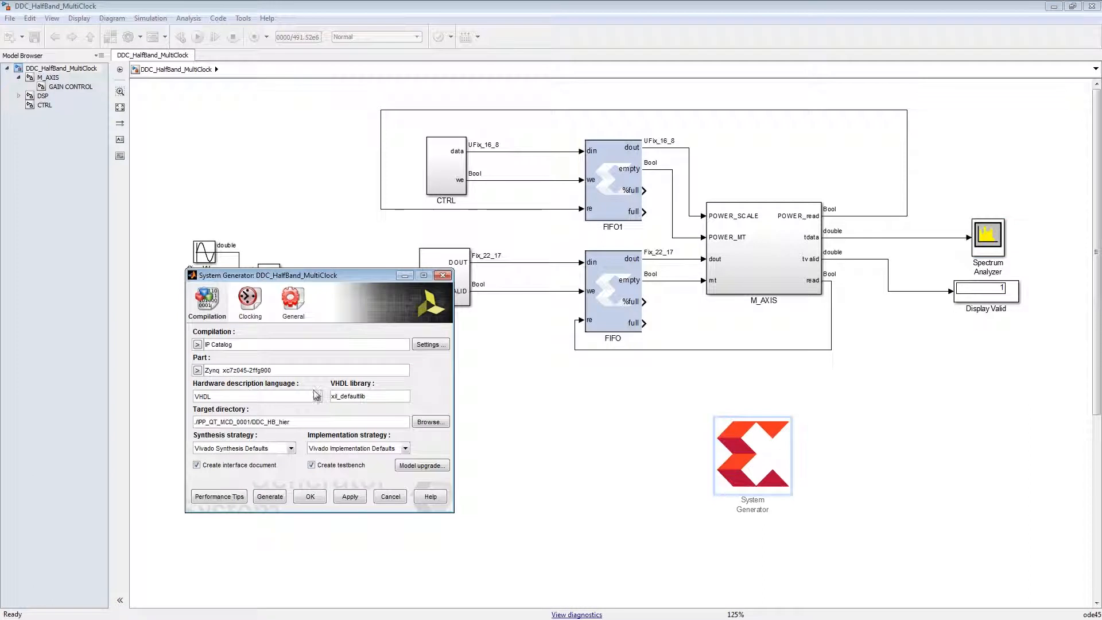
click(256, 313)
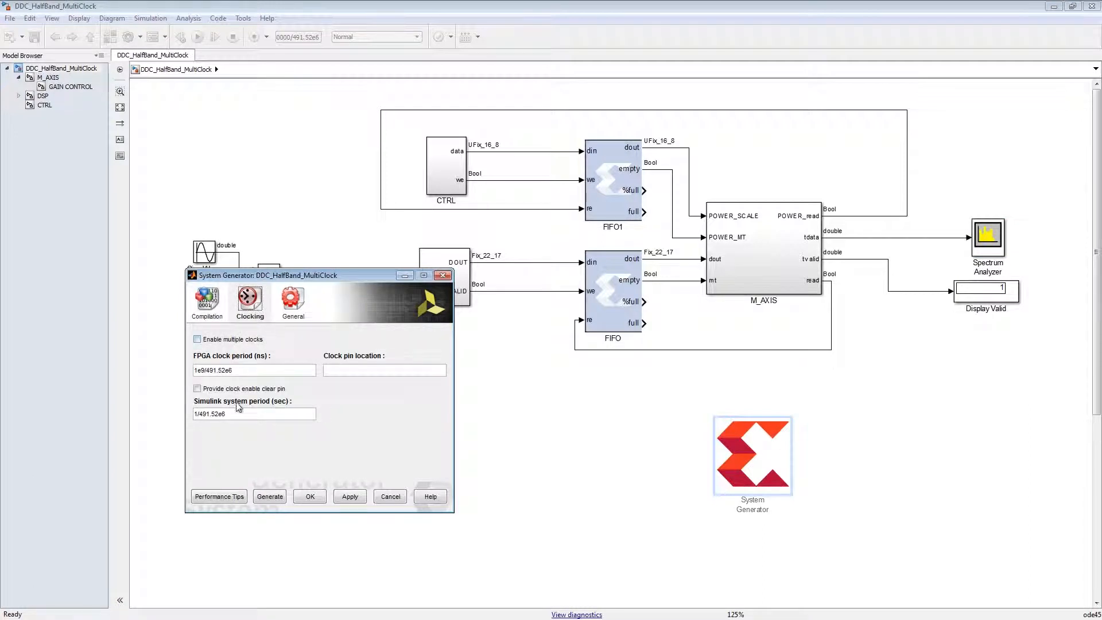
click(199, 340)
click(307, 496)
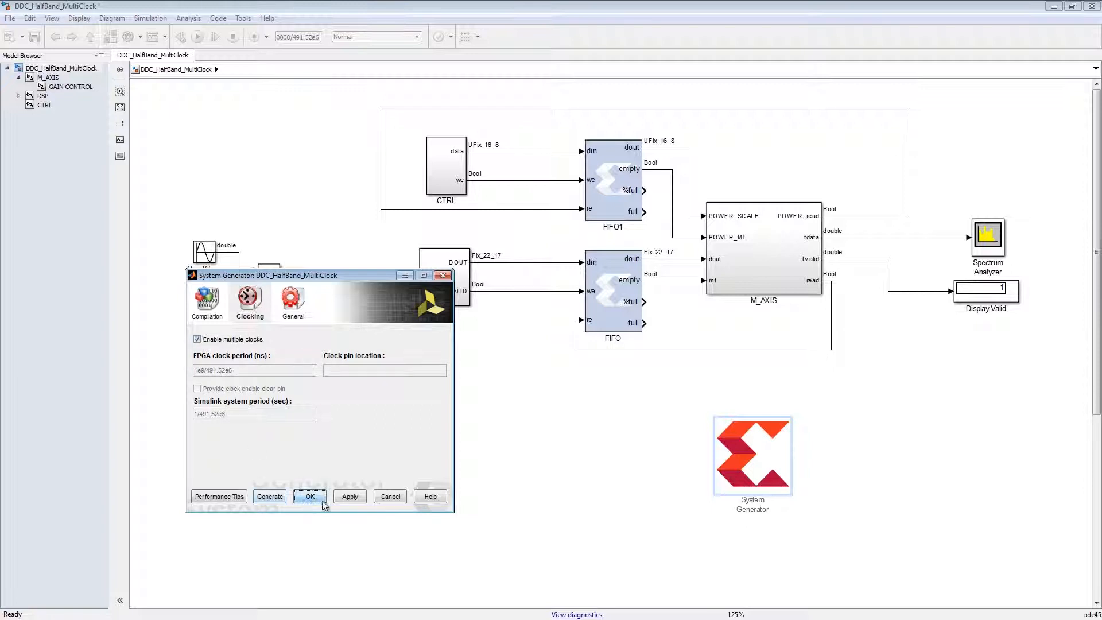
- Copy the top-level System Generator block into the CTRL subsystem, placing it below the Relational block
click(755, 465)
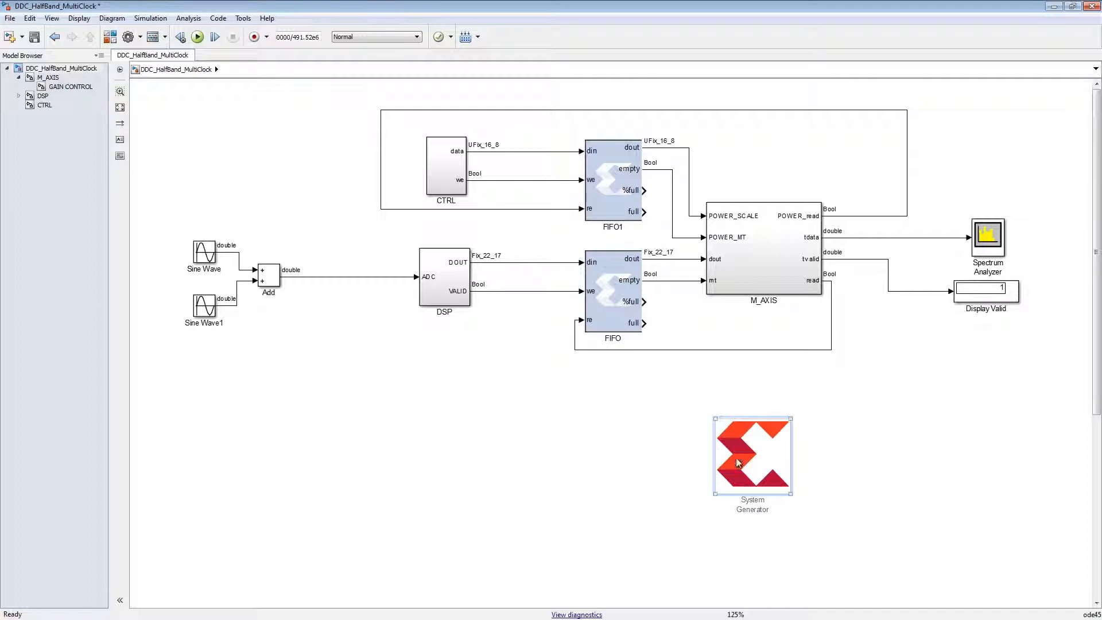
double_click(455, 179)
key(ctrl+v)
drag(442, 352, 391, 332)
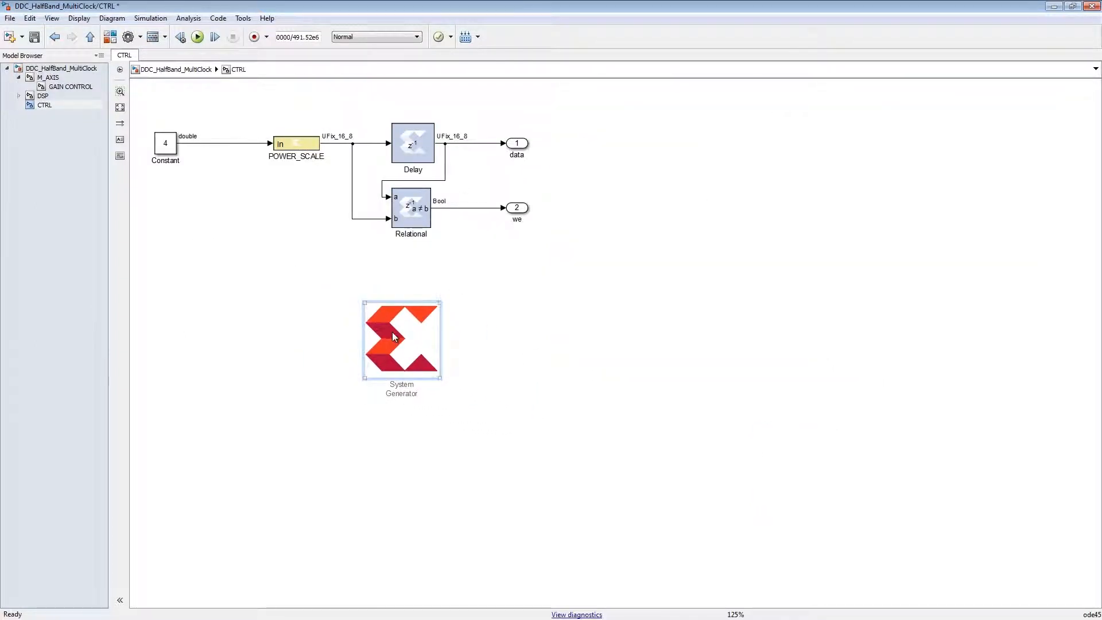
- Disable multiple clocks in CTRL's System Generator block, set the FPGA clock period to 1e9/100e6 ns and match the Simulink system period
double_click(393, 336)
click(241, 307)
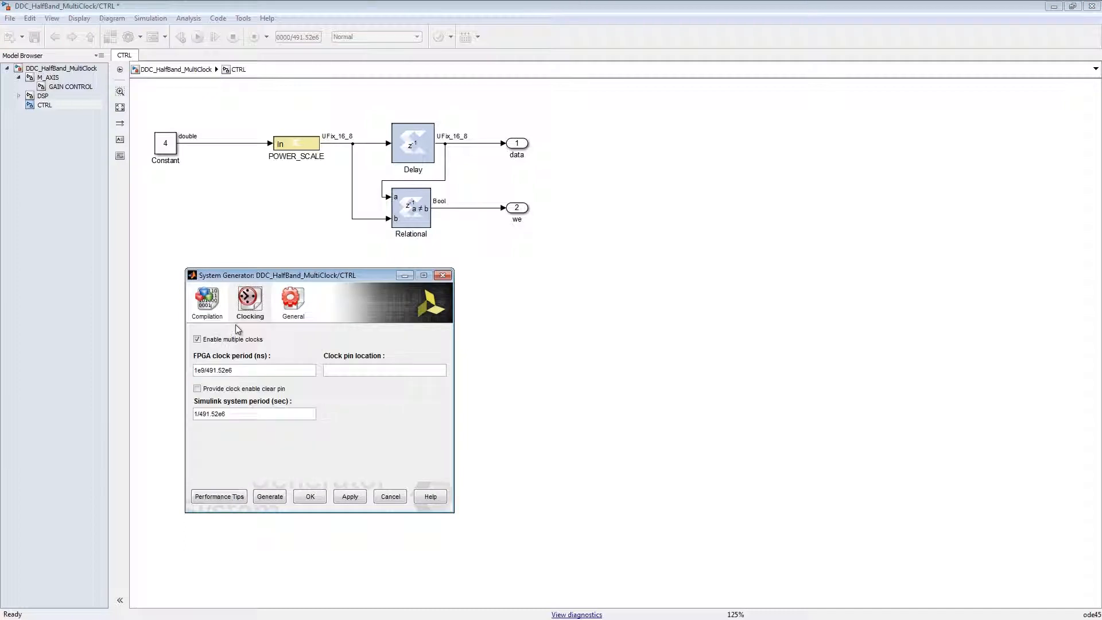
click(197, 339)
click(219, 371)
drag(224, 371, 205, 372)
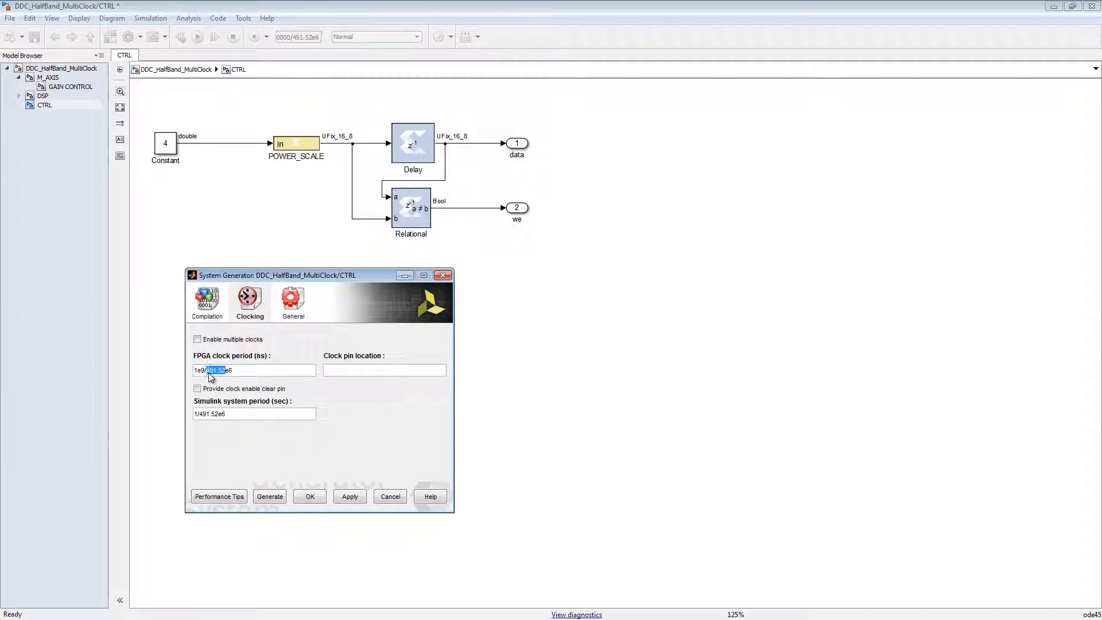
text(100)
drag(218, 414, 198, 415)
text(1)
click(310, 497)
- Place a copy of the System Generator block in the DSP subsystem below DDC
click(54, 96)
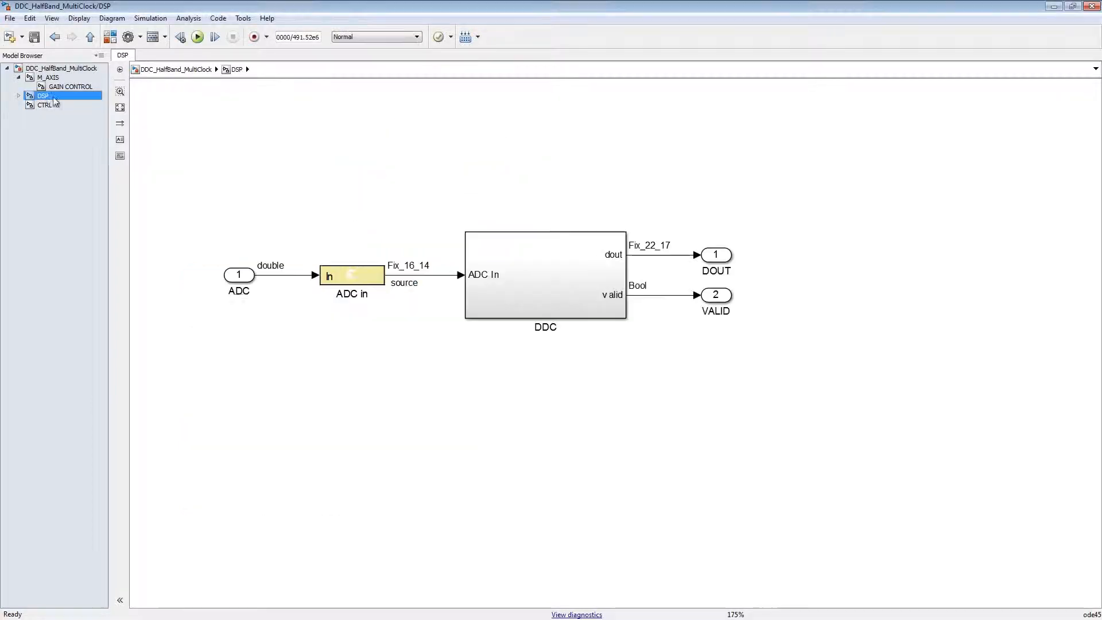
click(475, 408)
key(ctrl+v)
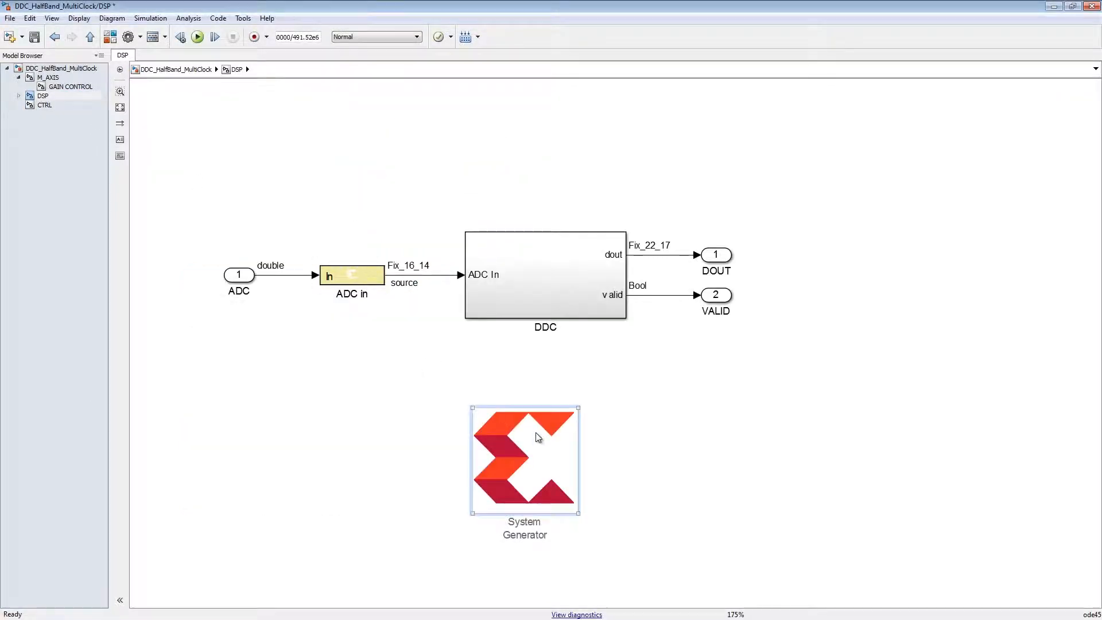
- Disable multiple clocks in the DSP subsystem's System Generator block and accept its clocking settings
double_click(537, 438)
click(249, 300)
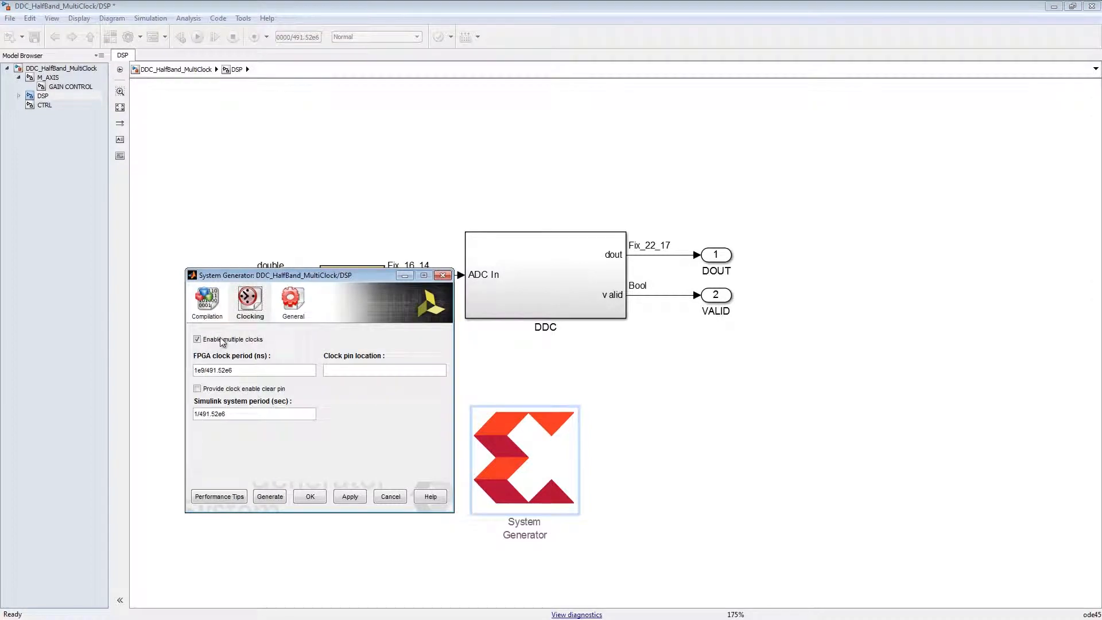
click(310, 496)
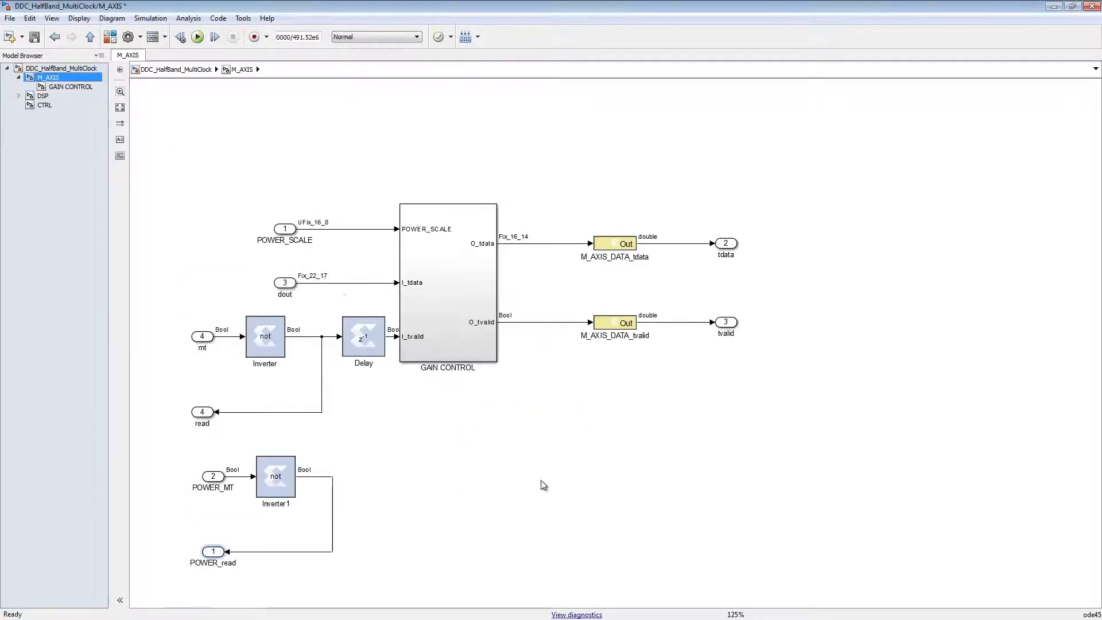
- Place a copy of the System Generator block in M_AXIS below GAIN CONTROL and set its FPGA clock period to 1e9/61.44e6 ns
key(ctrl+v)
double_click(577, 513)
click(248, 299)
click(225, 372)
key(shift+Left)
key(shift+Left)
key(shift+Left)
key(shift+Left)
key(shift+Left)
key(shift+Left)
text(6)
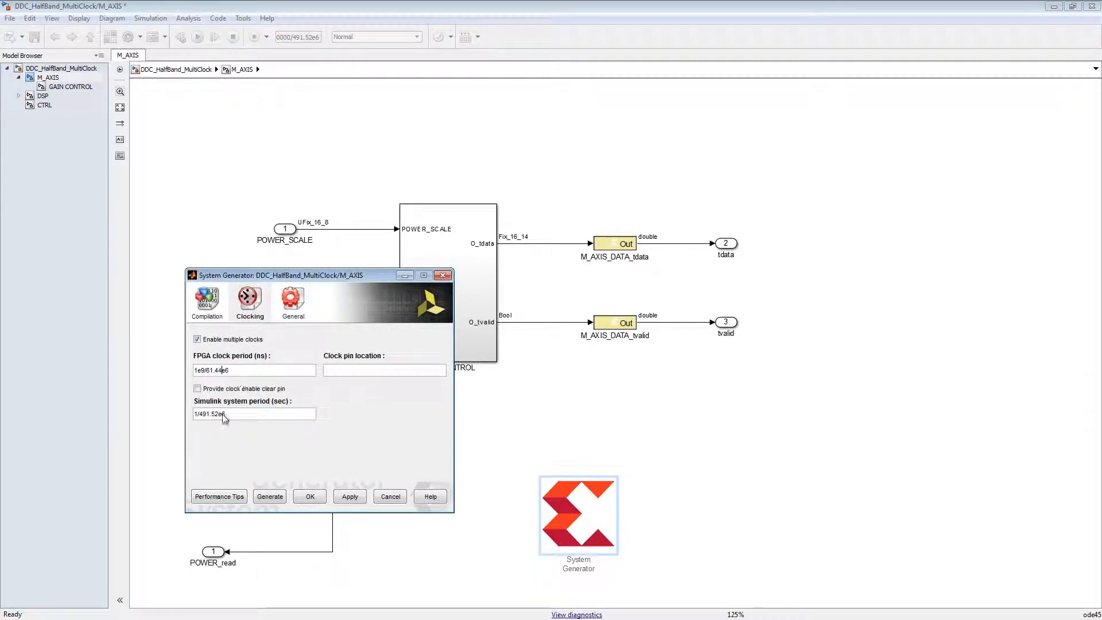
- Edit the Simulink system period of M_AXIS's System Generator block to match its FPGA clock
key(BackSpace)
key(BackSpace)
key(BackSpace)
key(BackSpace)
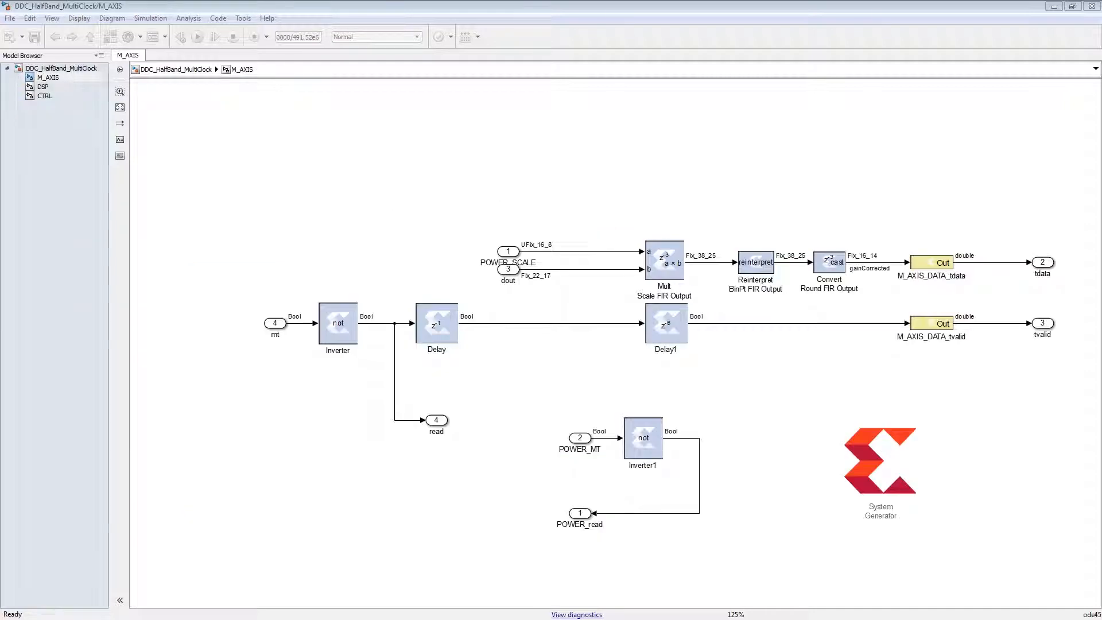
- Simulate the model and add M_AXIS's gainCorrected signal, after the Convert block, to the Xilinx waveform viewer
click(198, 39)
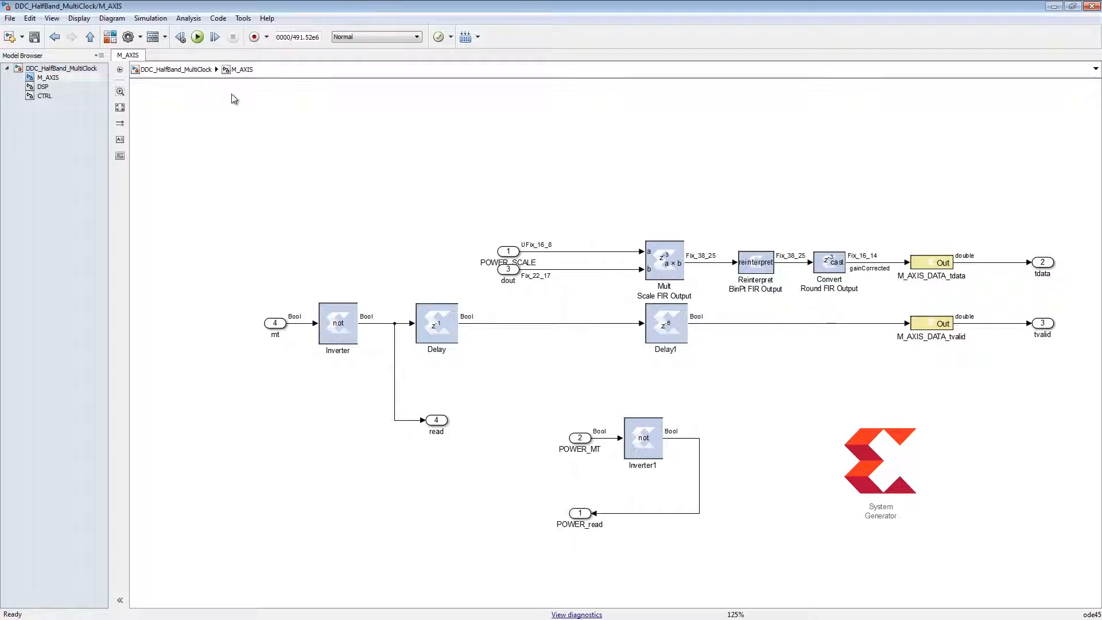
right_click(875, 267)
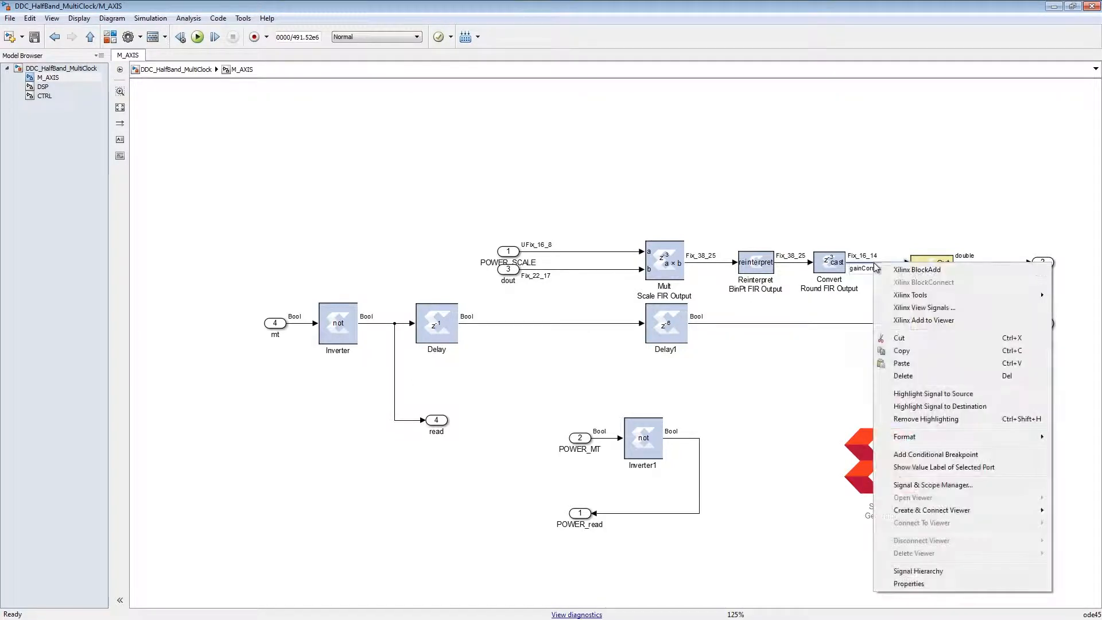
click(917, 321)
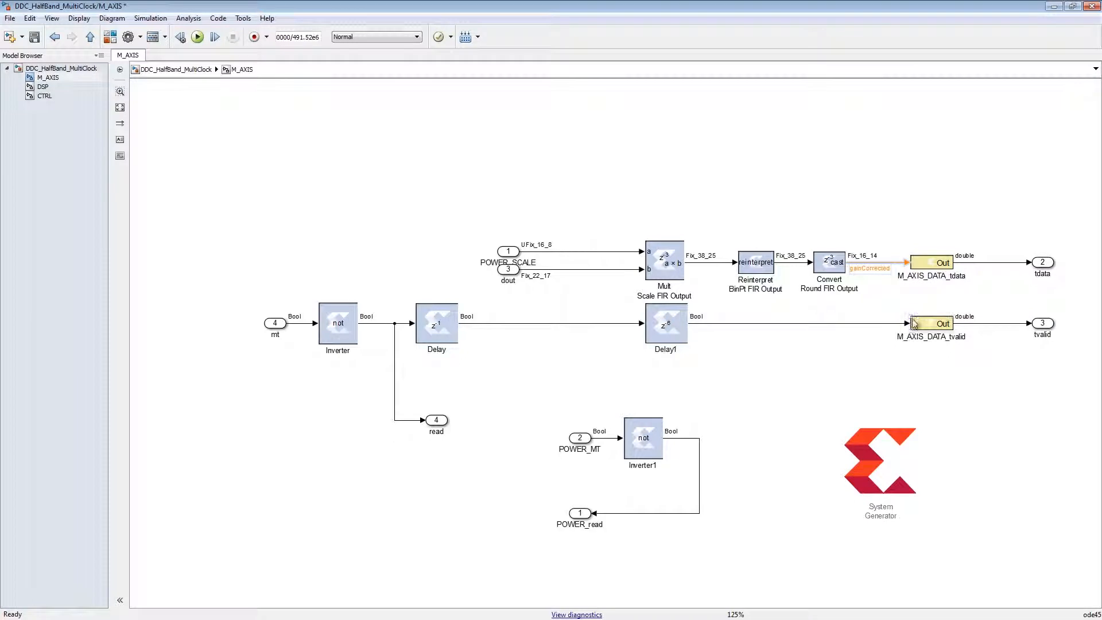
- Add the DSP subsystem's x8Decim, halfTwo and halfOne signals to the waveform viewer and run the simulation
click(43, 87)
right_click(706, 450)
click(780, 94)
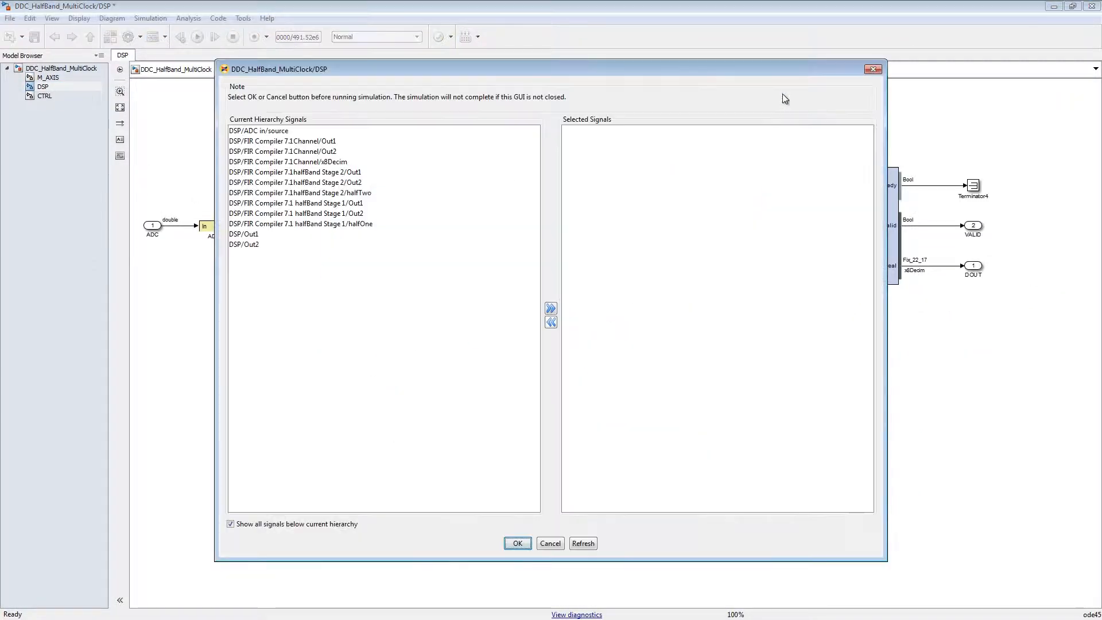
click(295, 162)
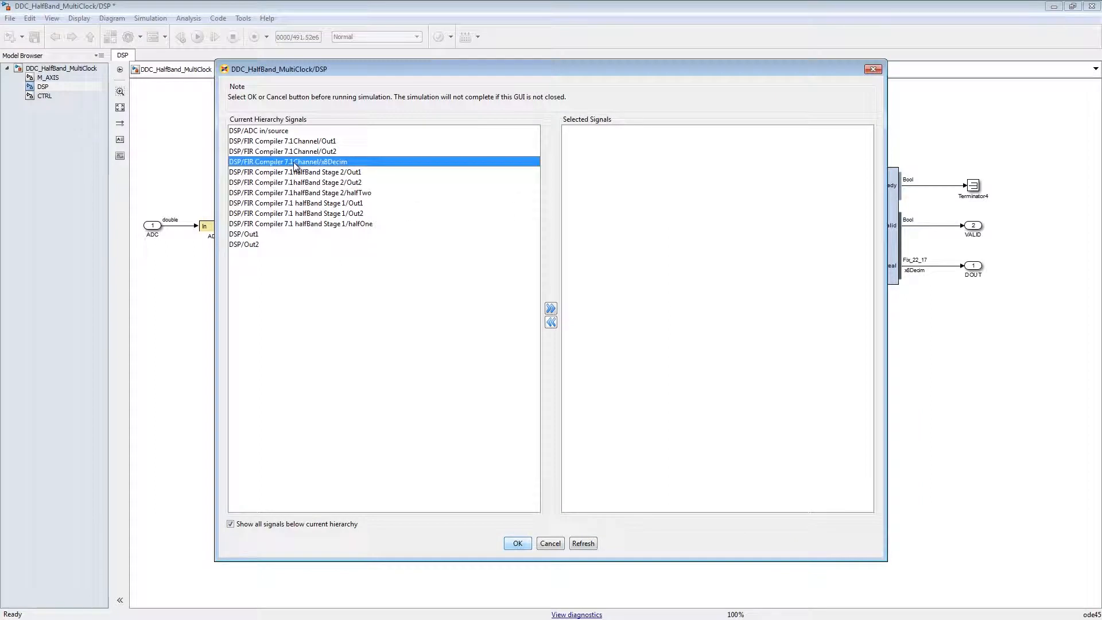
ctrl+click(308, 193)
ctrl+click(310, 223)
click(197, 37)
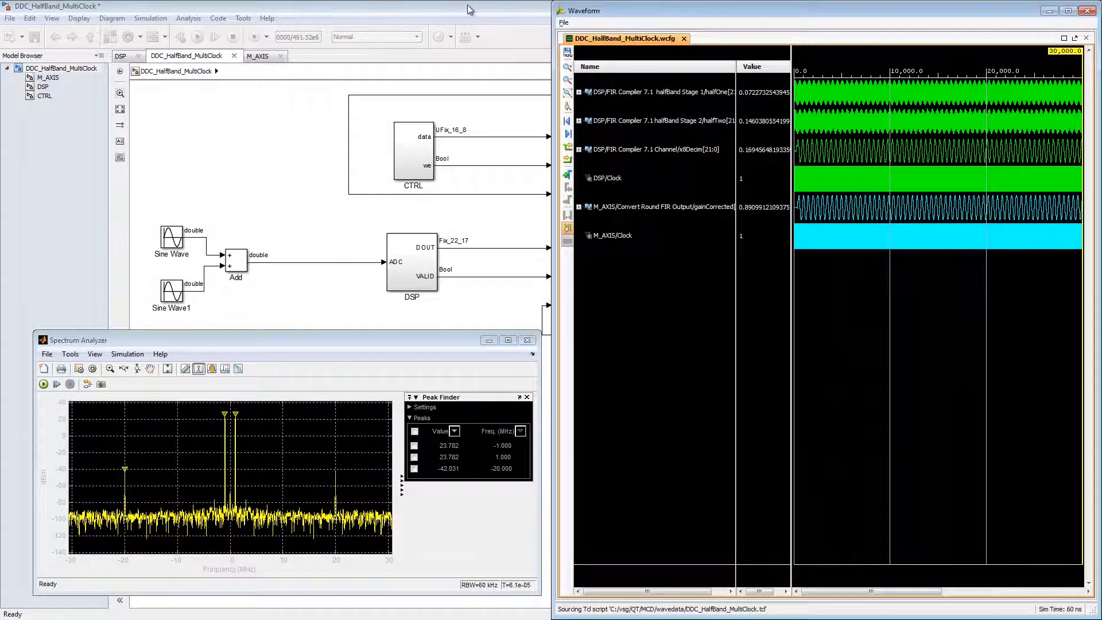
- View the model beside the waveforms and cross-probe the M_AXIS clock, gainCorrected and halfOne signals, finishing with the top-level model maximized
drag(469, 9, 0, 25)
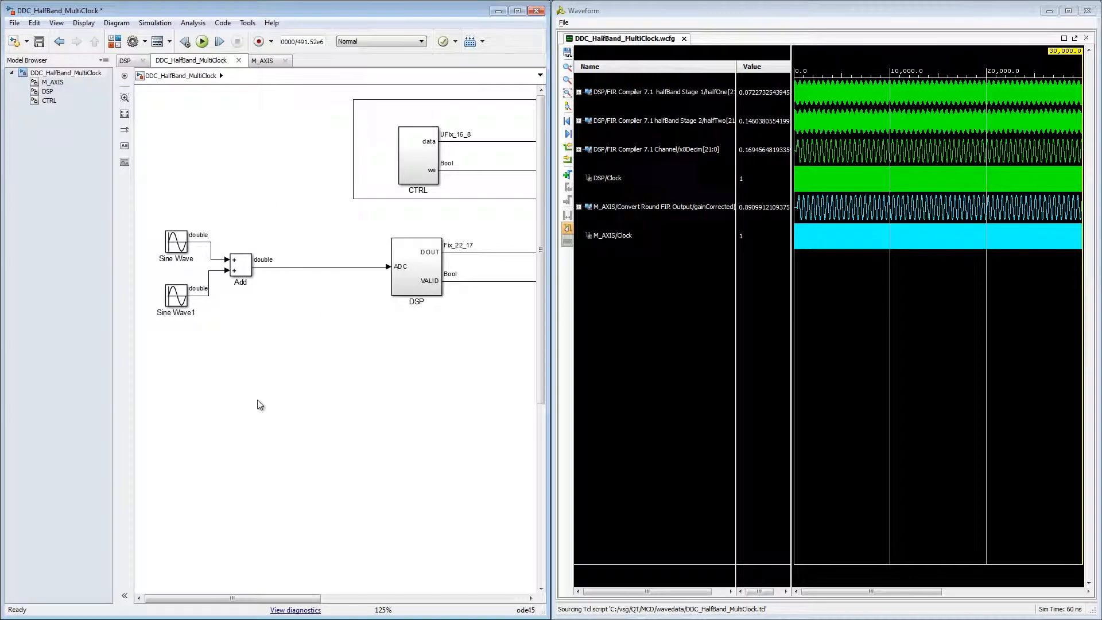
key(space)
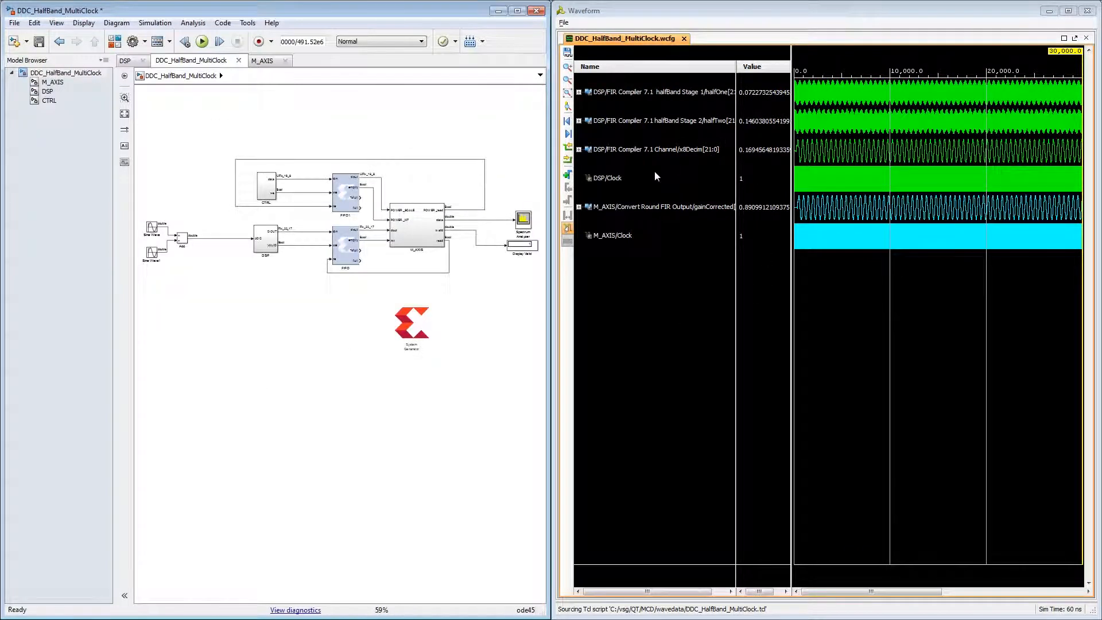
click(612, 235)
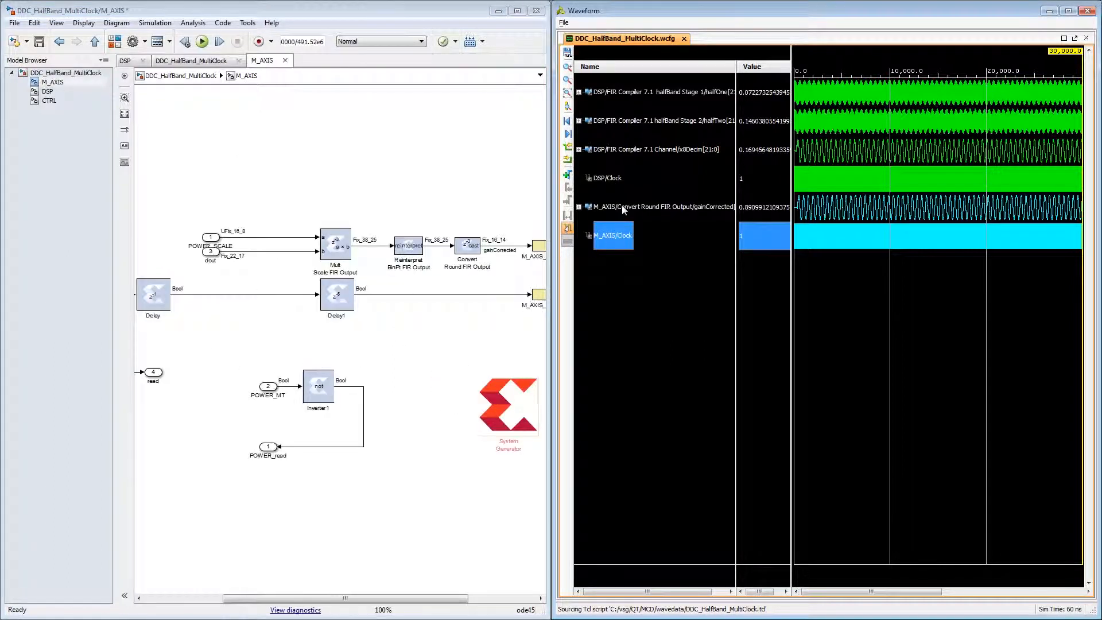
click(623, 207)
click(77, 74)
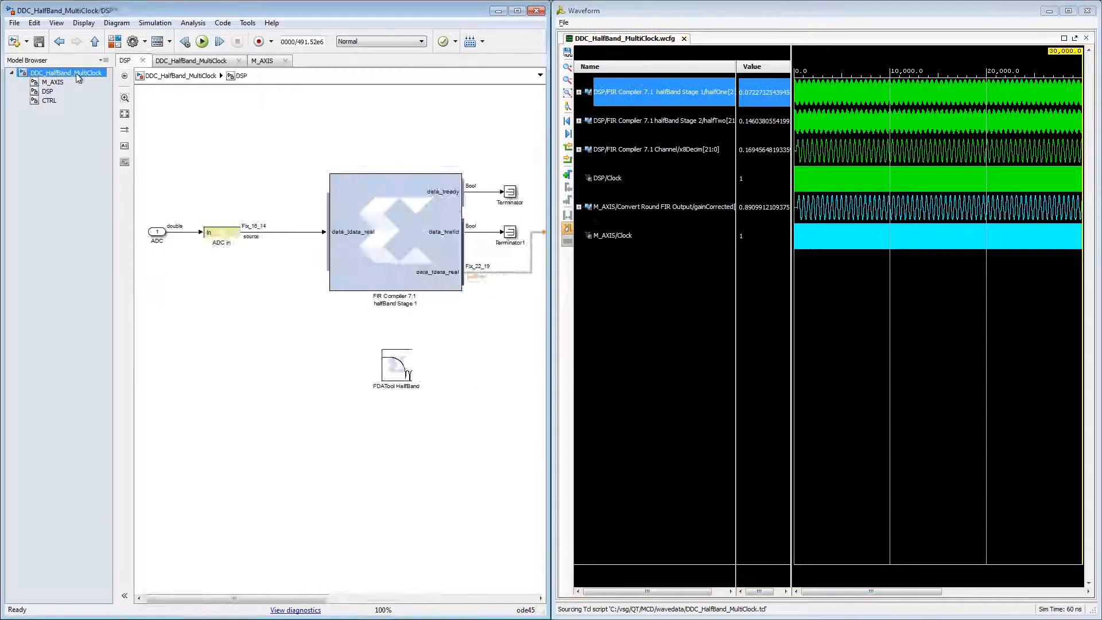
double_click(177, 9)
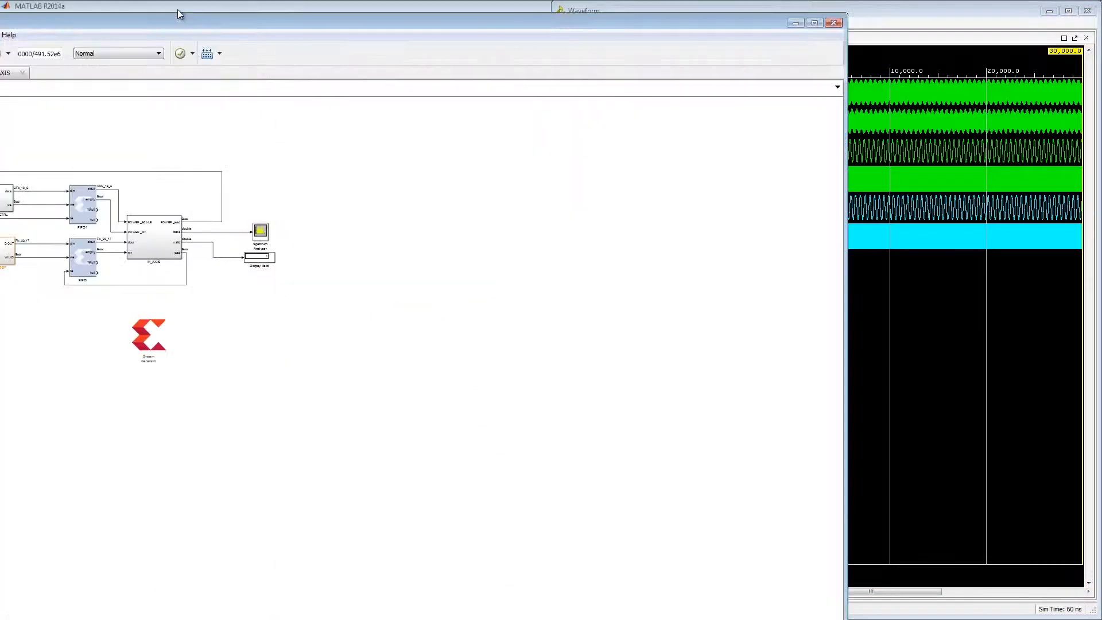
double_click(218, 22)
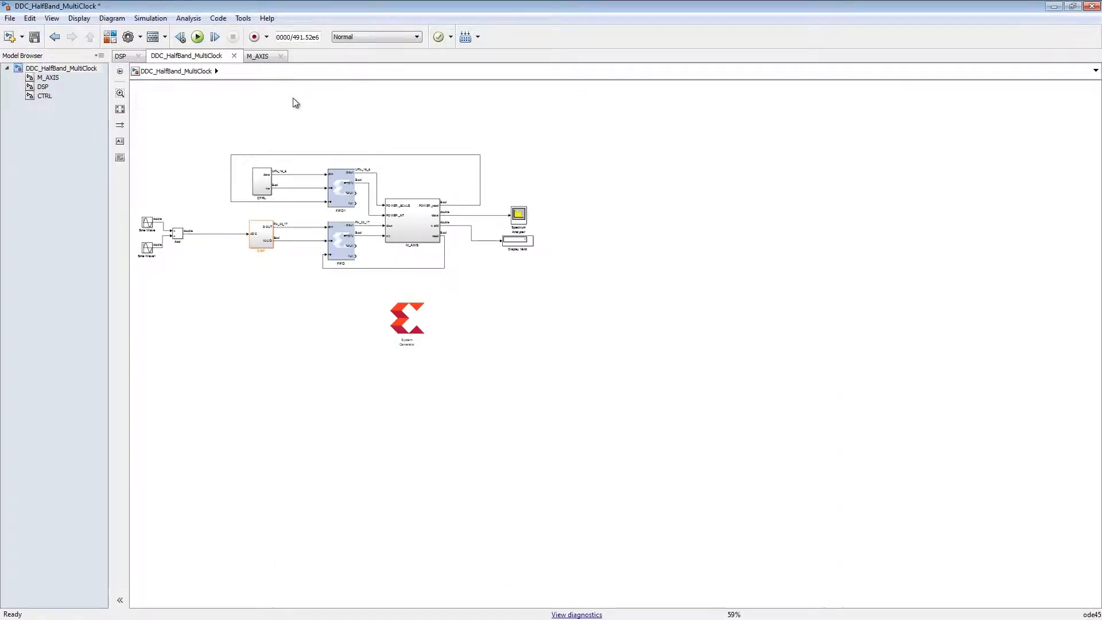
- Set the top-level System Generator block's compilation target to IP Catalog and accept its IP property settings
click(732, 313)
double_click(732, 317)
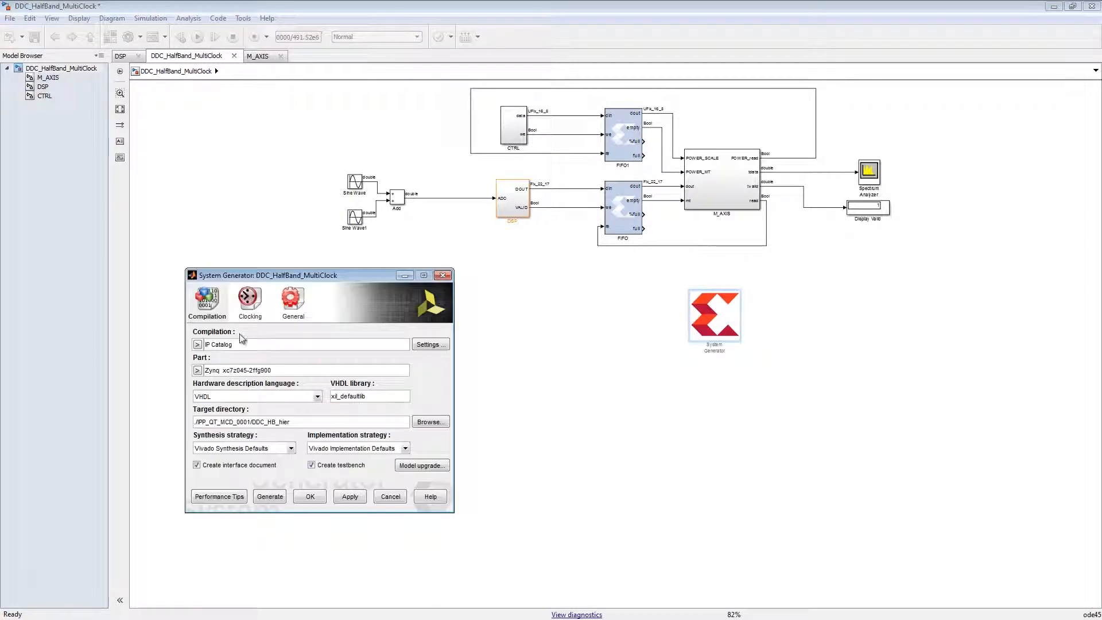
click(198, 345)
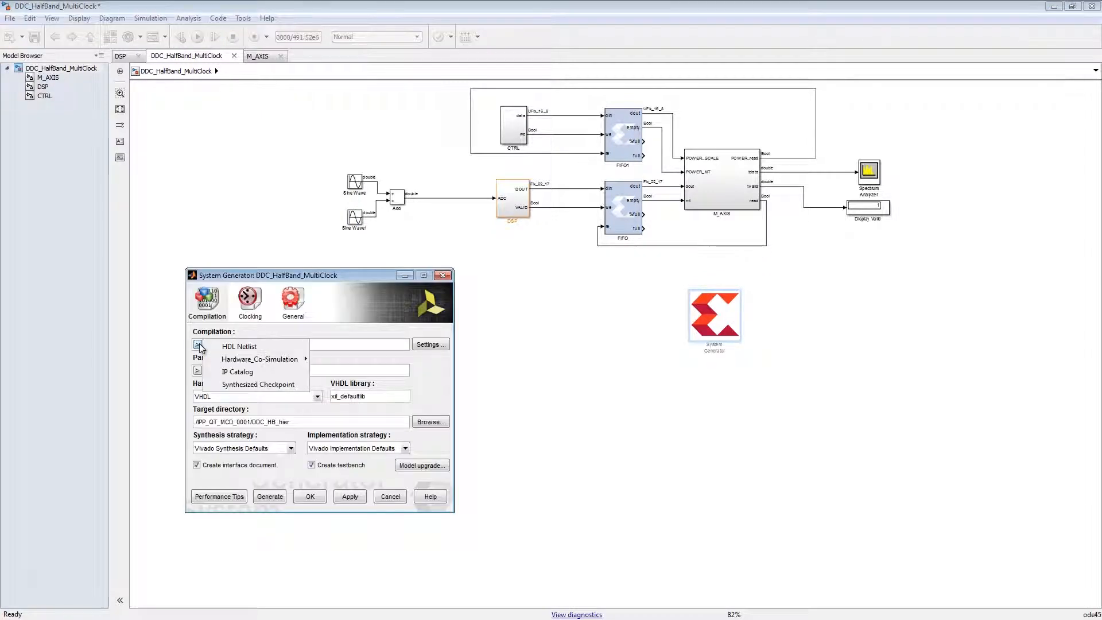
click(248, 374)
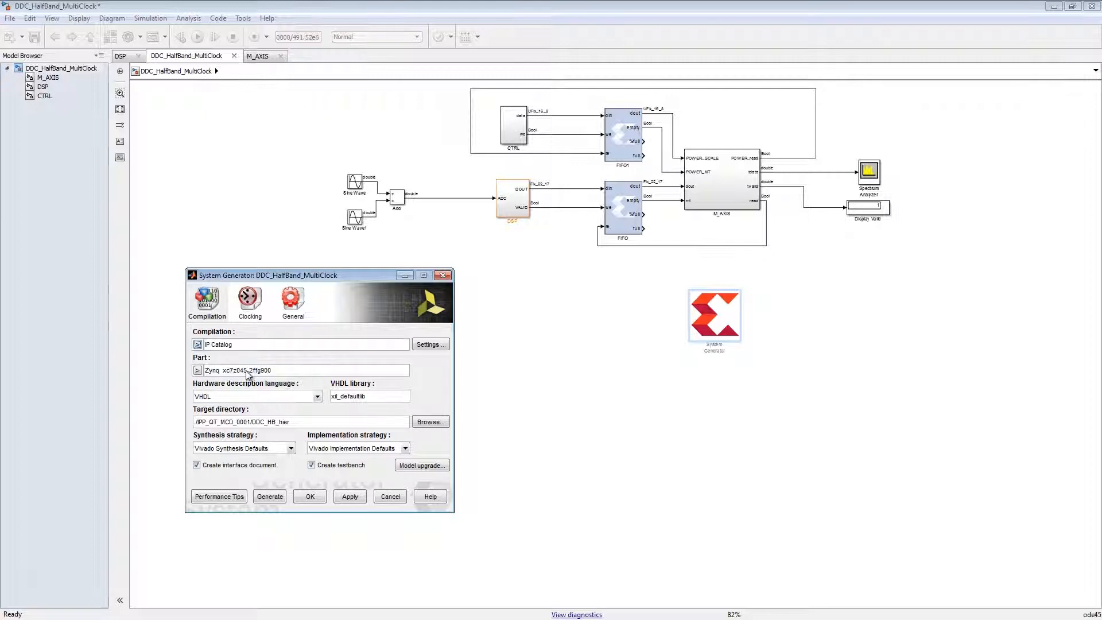
click(440, 346)
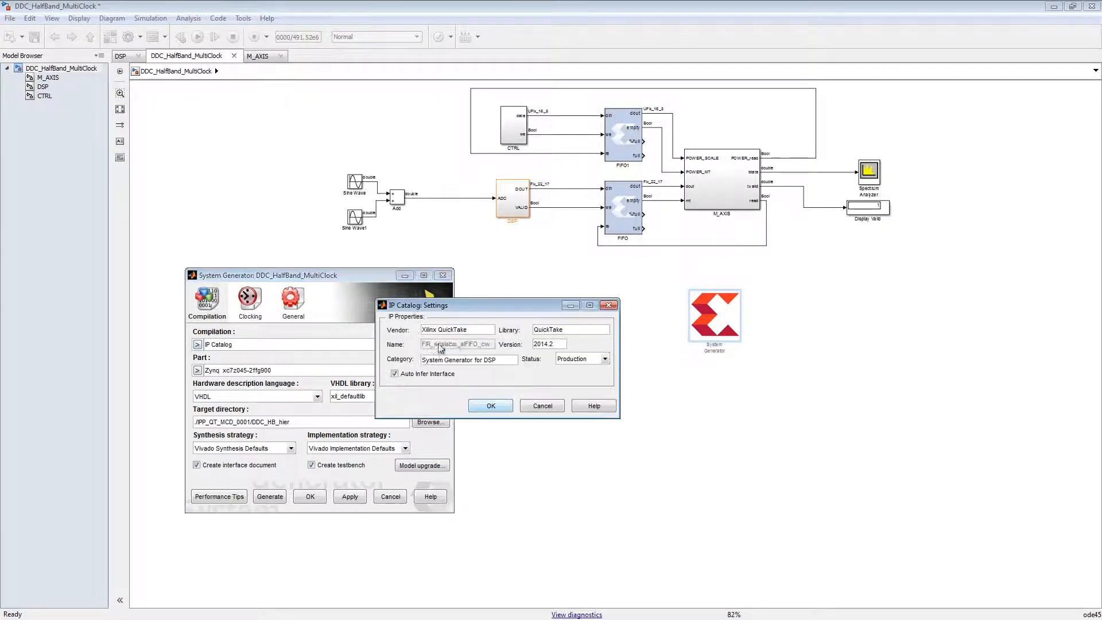
click(492, 406)
- Set the target directory to DDC_HB_MCD inside IPP_QT_MCD_0001 and generate the IP
click(328, 423)
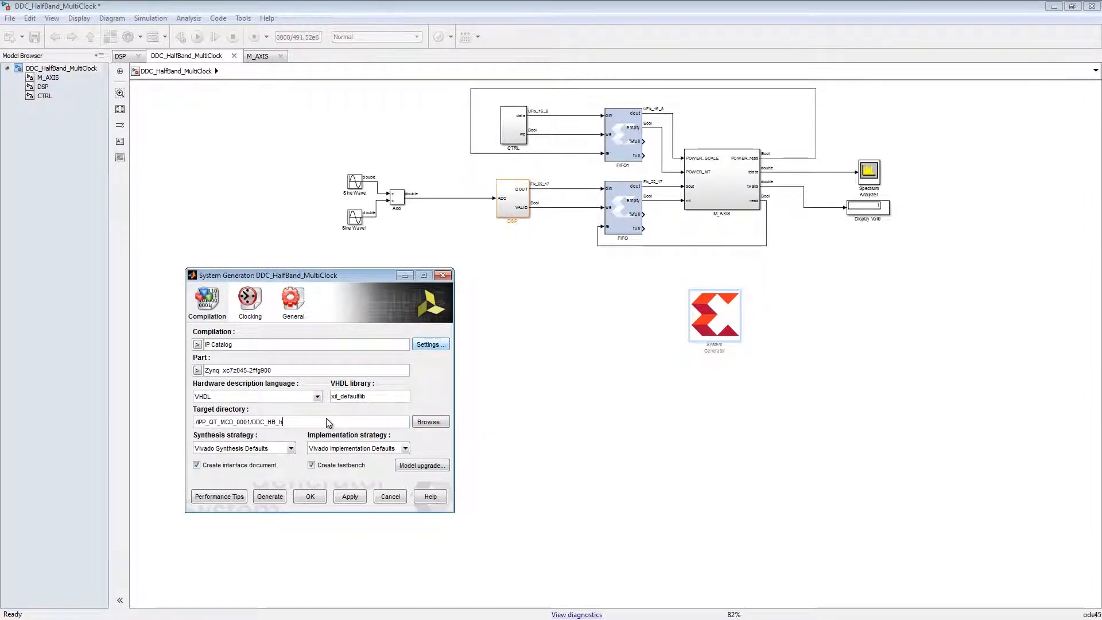
click(268, 497)
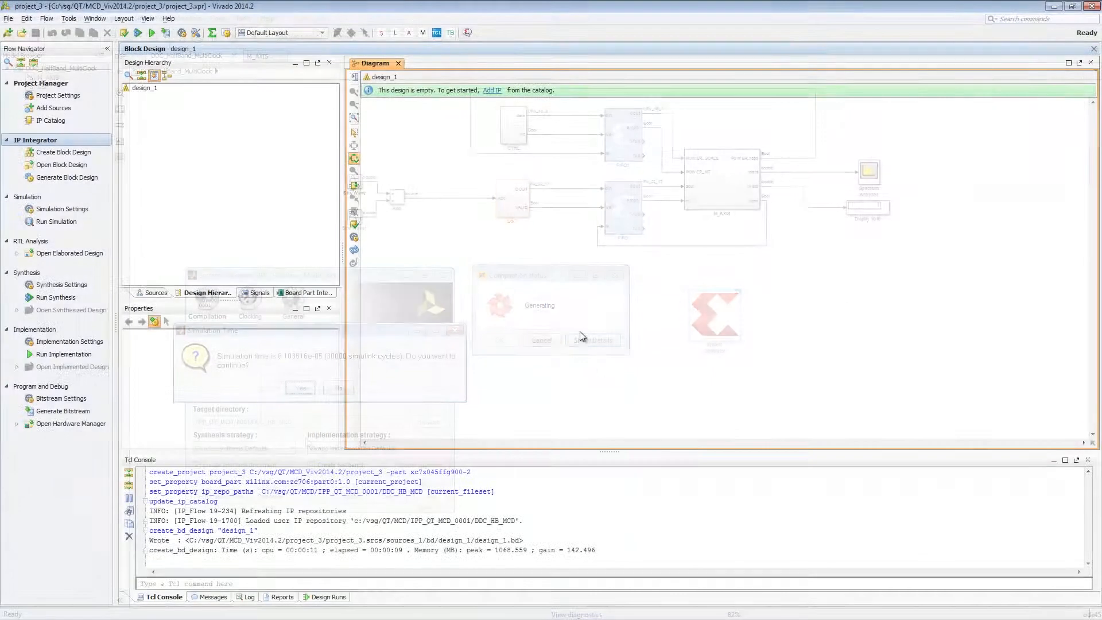
- In Vivado, add the ddc_halfband_multiclock IP to the empty design_1 block diagram
right_click(566, 192)
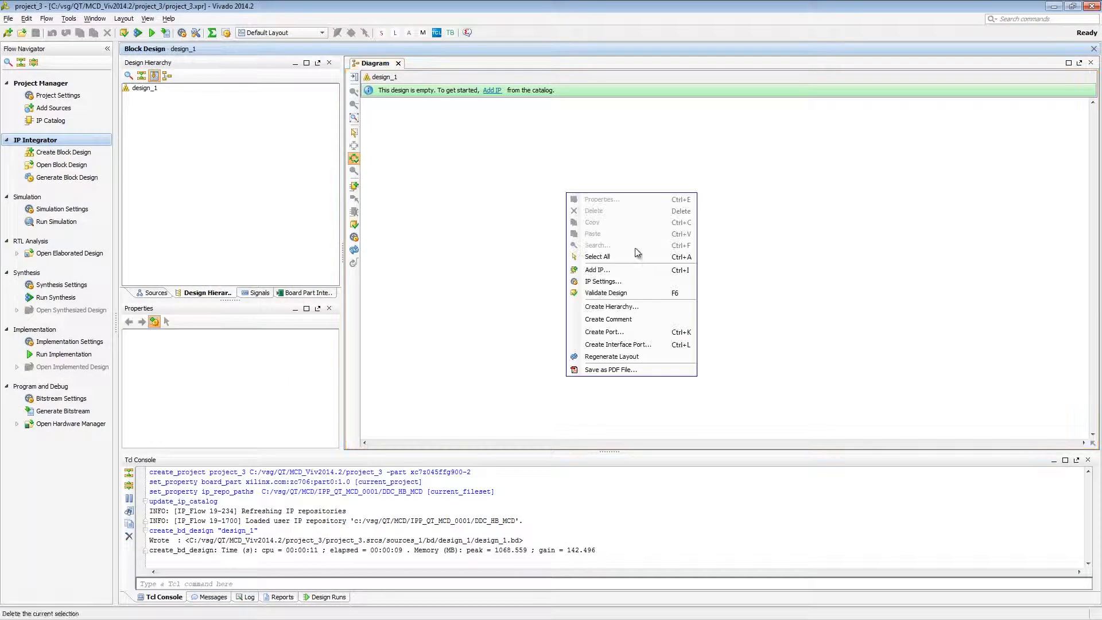
click(641, 272)
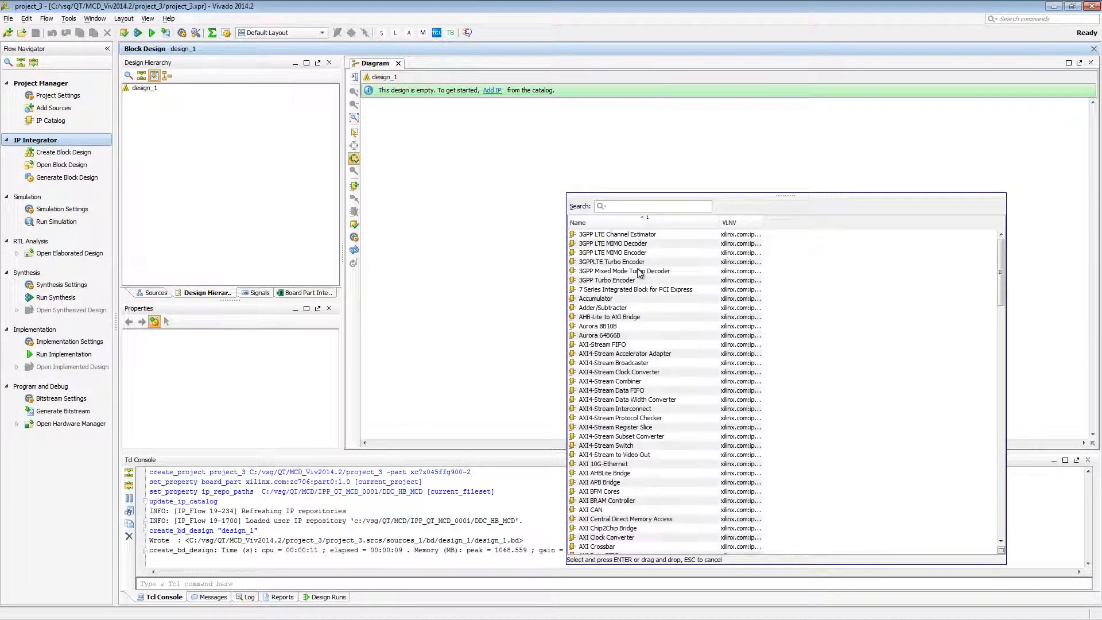
text(ddc)
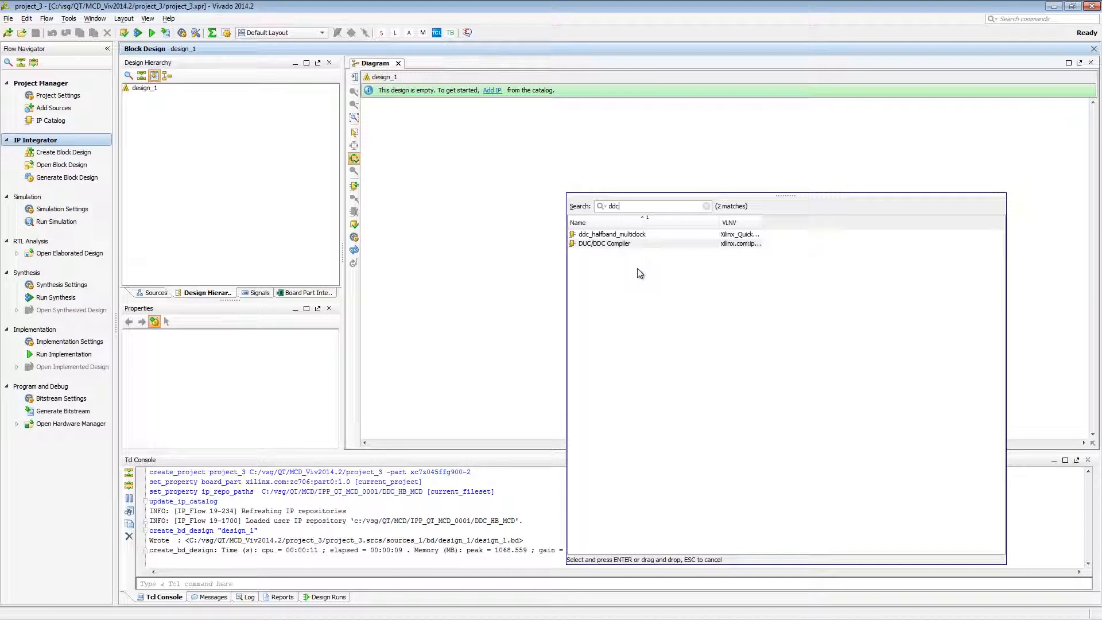
double_click(633, 235)
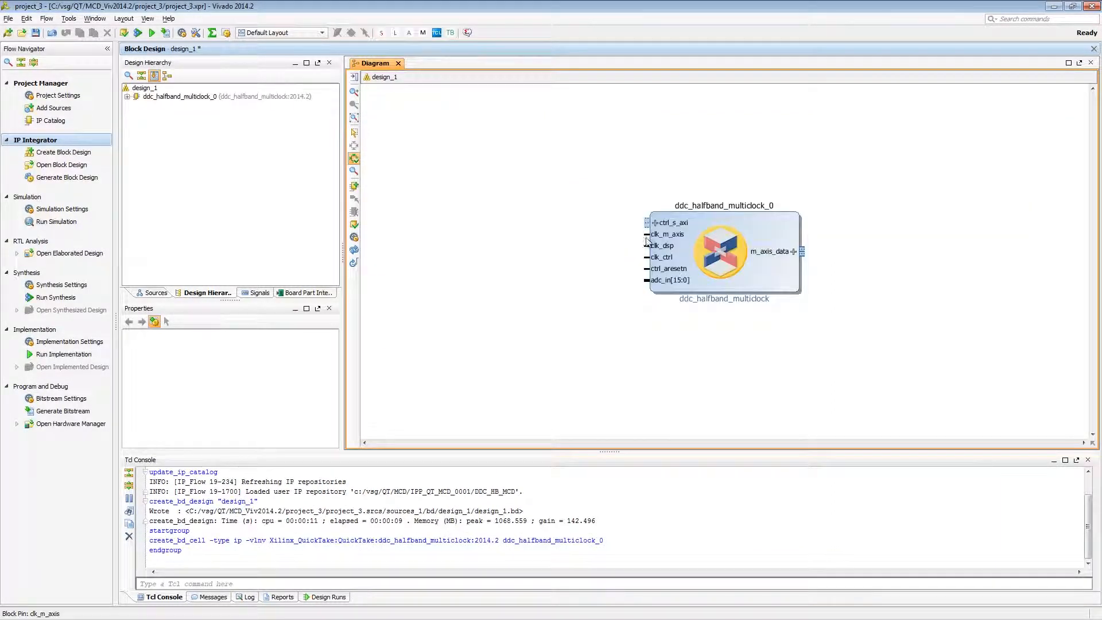
- Examine the properties of the clk_m_axis, clk_dsp and clk_ctrl pins on the ddc_halfband_multiclock block
click(646, 236)
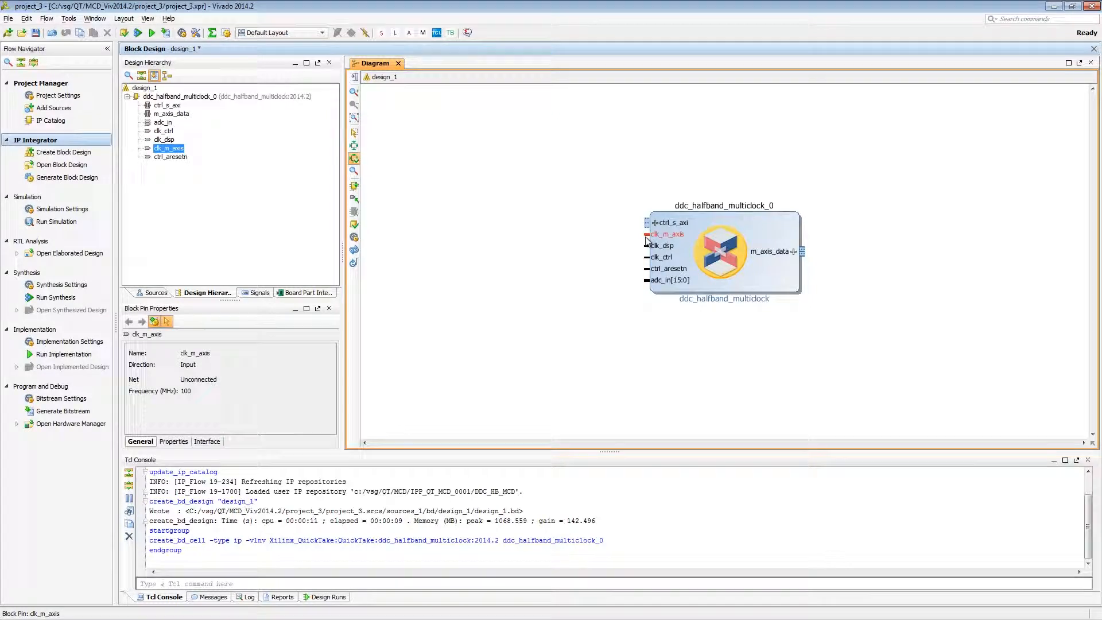
click(647, 246)
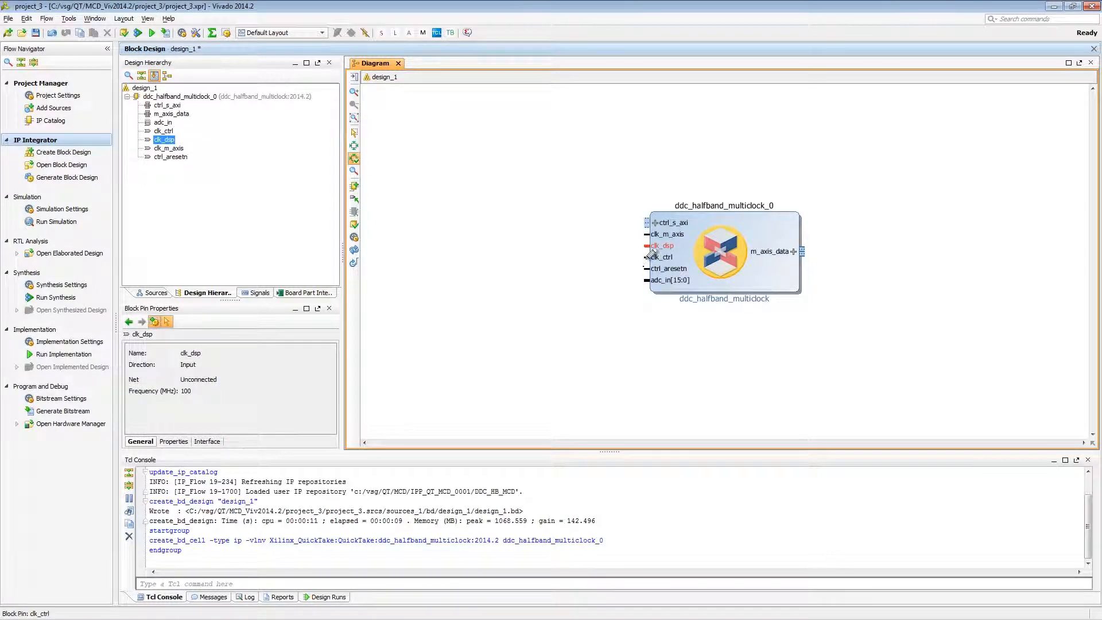
click(647, 258)
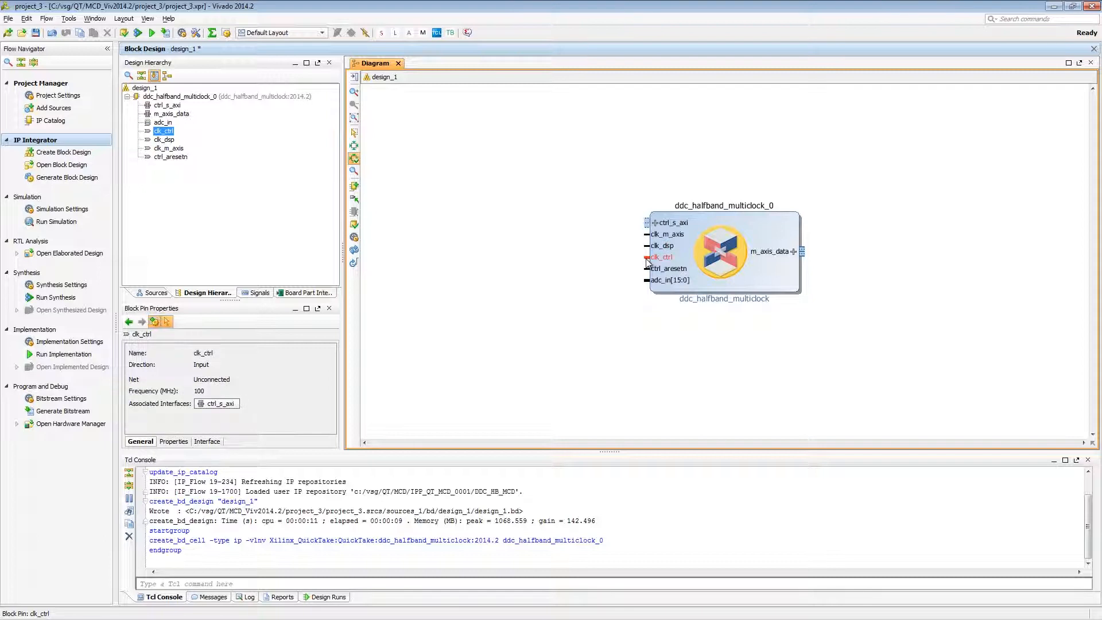